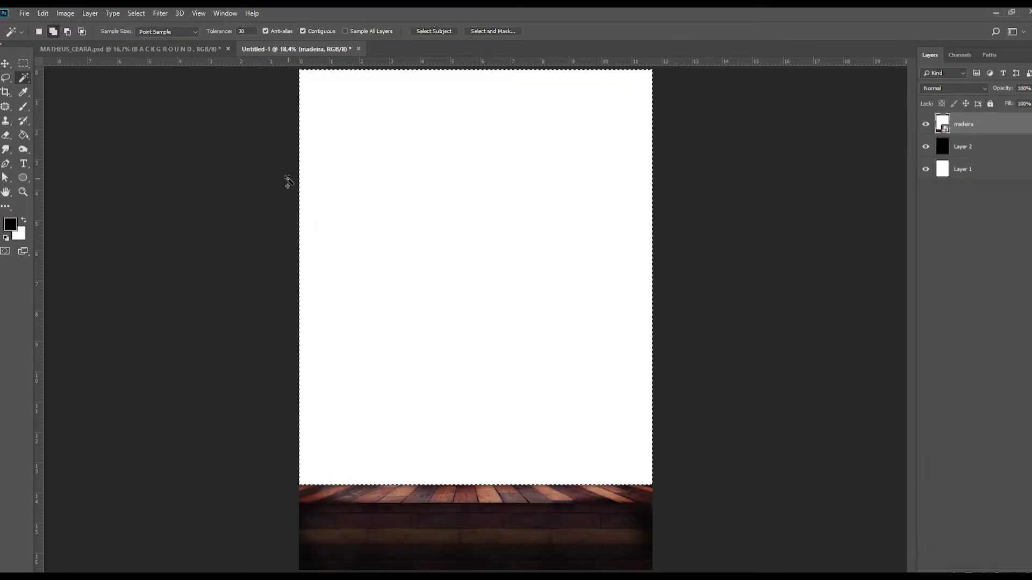
Step: Remove the seat's white background, duplicate it into a bottom row, and stretch the back row across
key(Delete)
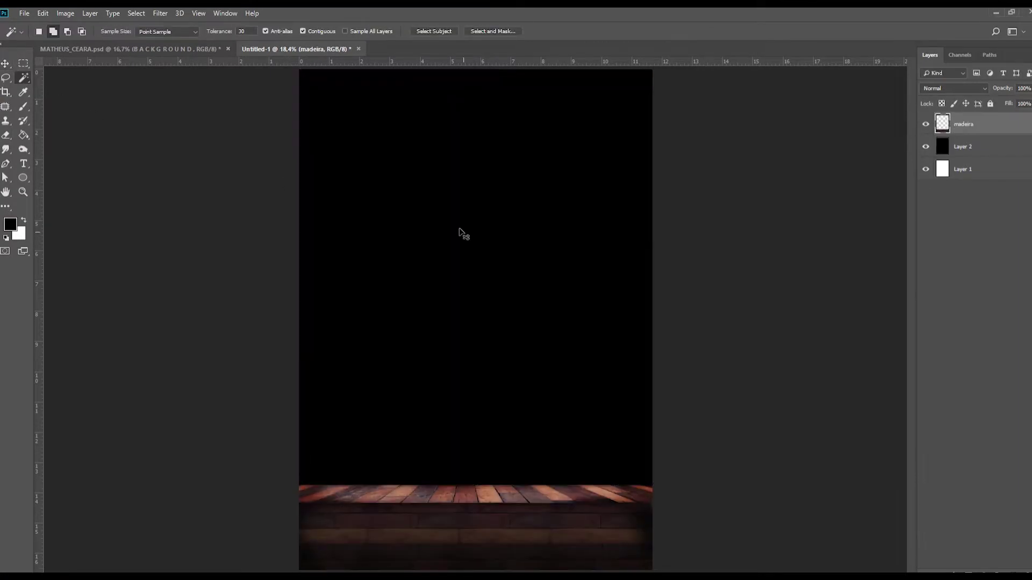
key(ctrl+d)
key(v)
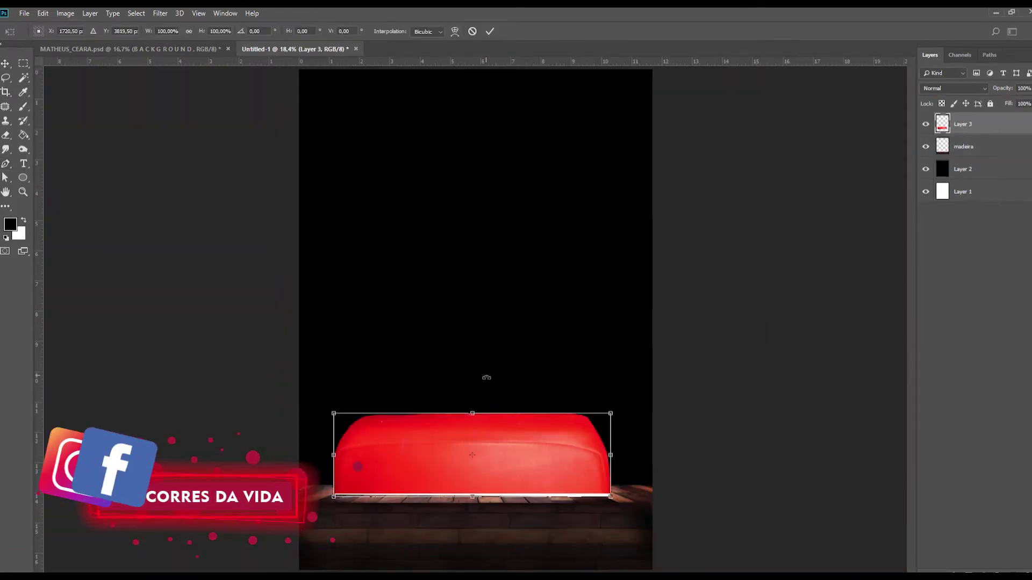
mouse_move(325, 473)
mouse_down()
mouse_move(427, 512)
mouse_move(461, 468)
mouse_move(559, 468)
mouse_move(422, 445)
mouse_up()
click(938, 134)
drag(612, 455, 582, 441)
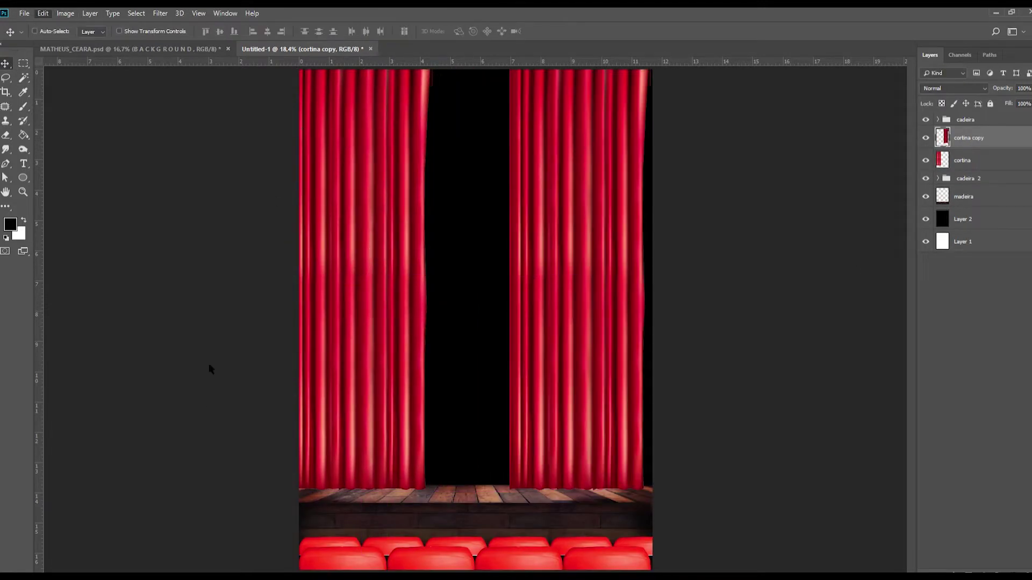
Step: Shift the right curtain further right and select the hand layer in the mao abrindo group
drag(561, 360, 591, 359)
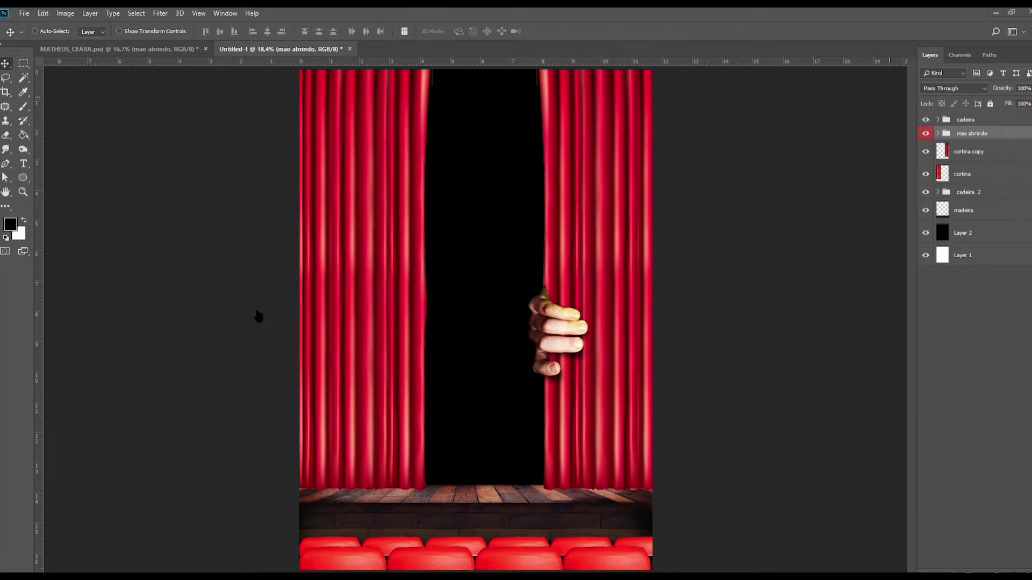
click(938, 134)
click(959, 219)
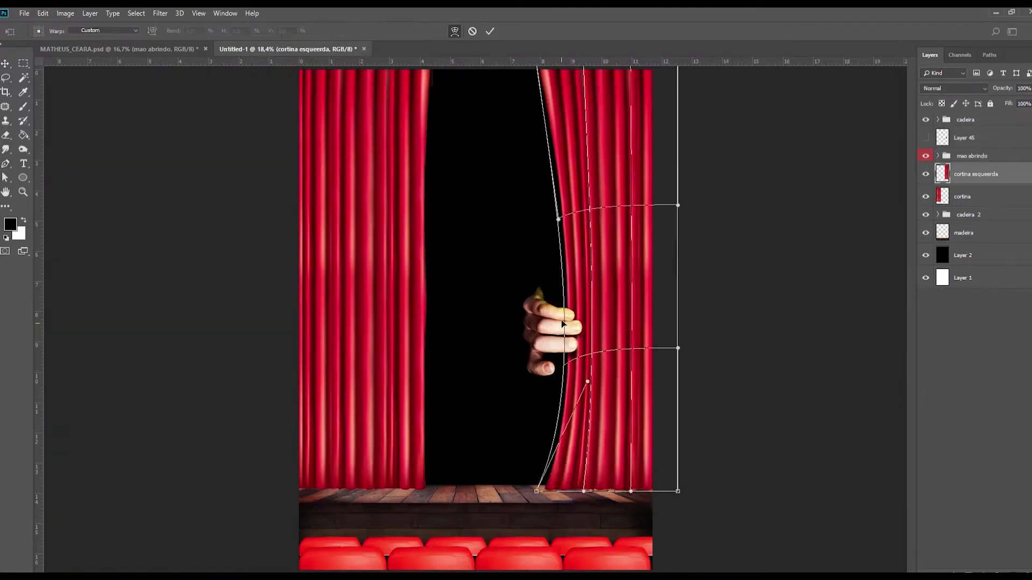
Step: Warp the right curtain's inner edge and bottom corner so it looks pulled open
drag(536, 491, 525, 463)
drag(540, 301, 555, 302)
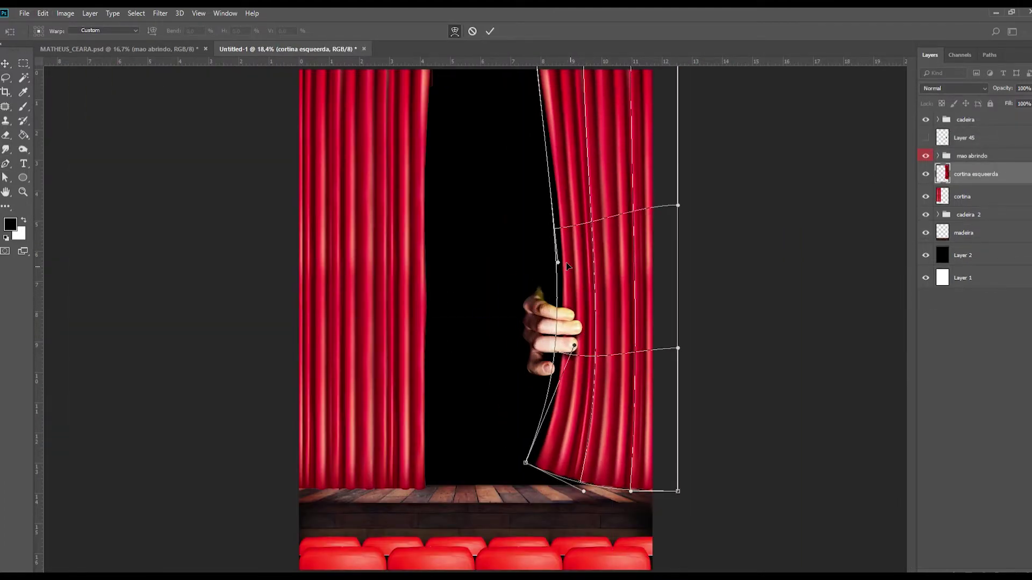
key(Return)
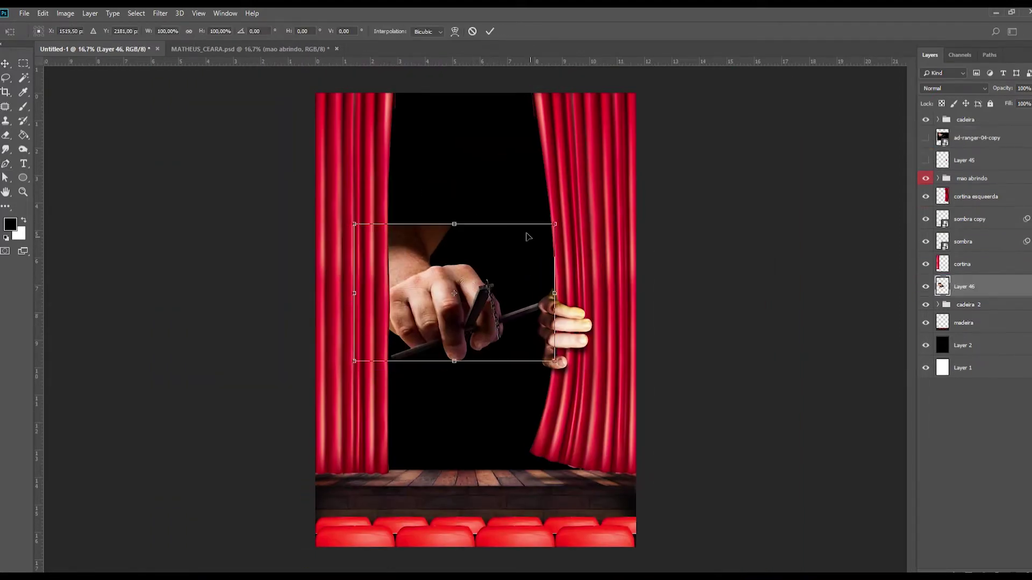
Step: Rotate and shrink the hand holding the control bar beside the left curtain
drag(526, 236, 500, 269)
key(Return)
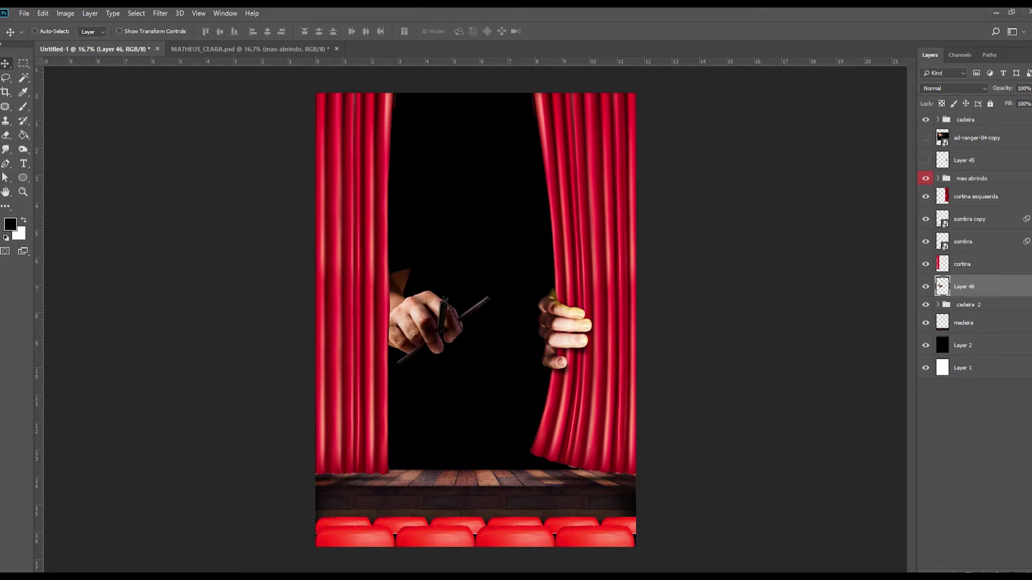
Step: Place the man's photo and fade his lower body into black with a gradient
key(ctrl+t)
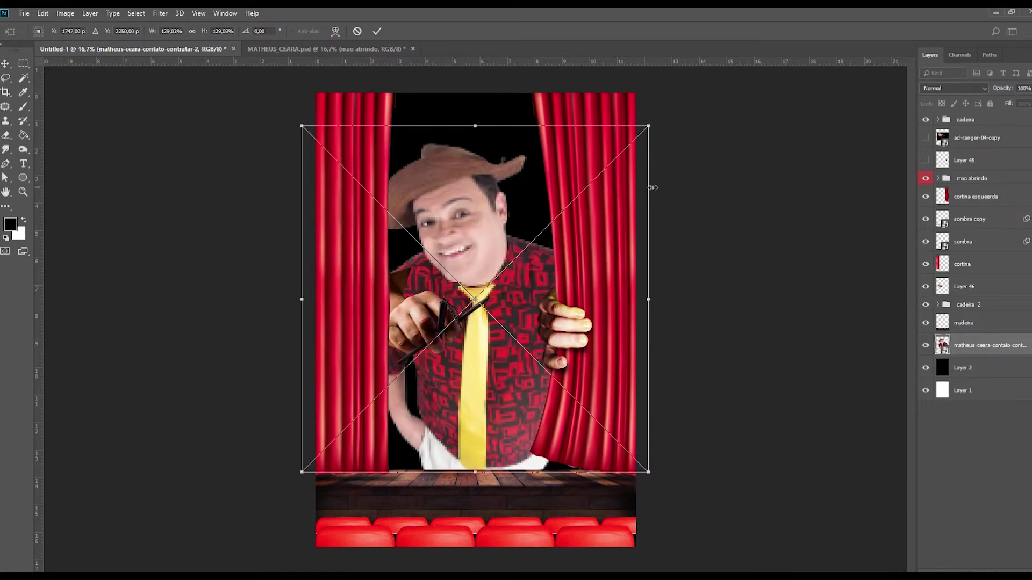
key(Return)
key(b)
mouse_move(409, 430)
mouse_down()
mouse_move(564, 490)
mouse_move(484, 376)
mouse_up()
key(v)
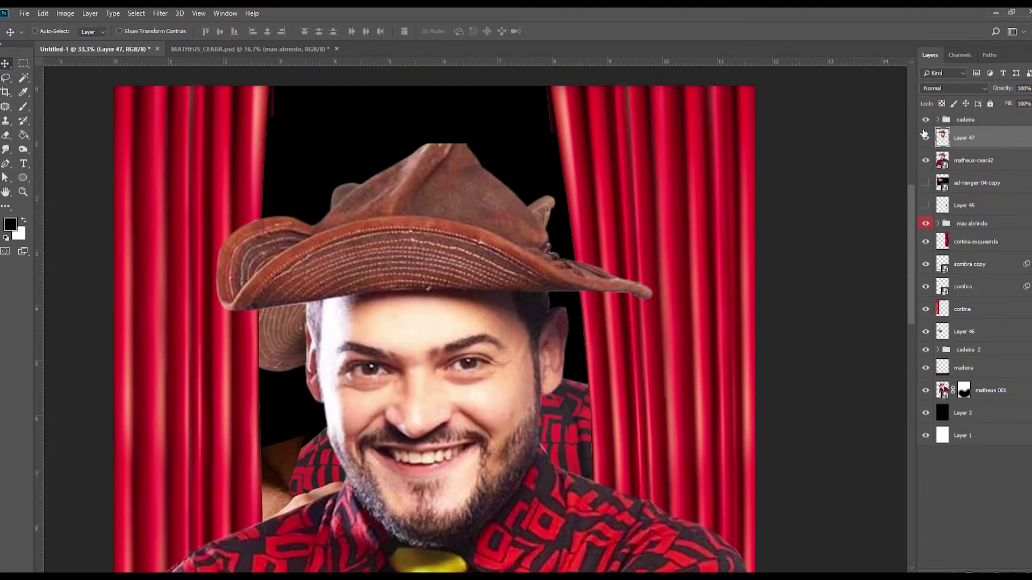
Step: Hide the matheus-ceara2 layer and select the matheus 001 layer mask for painting
key(ctrl+minus)
key(ctrl+minus)
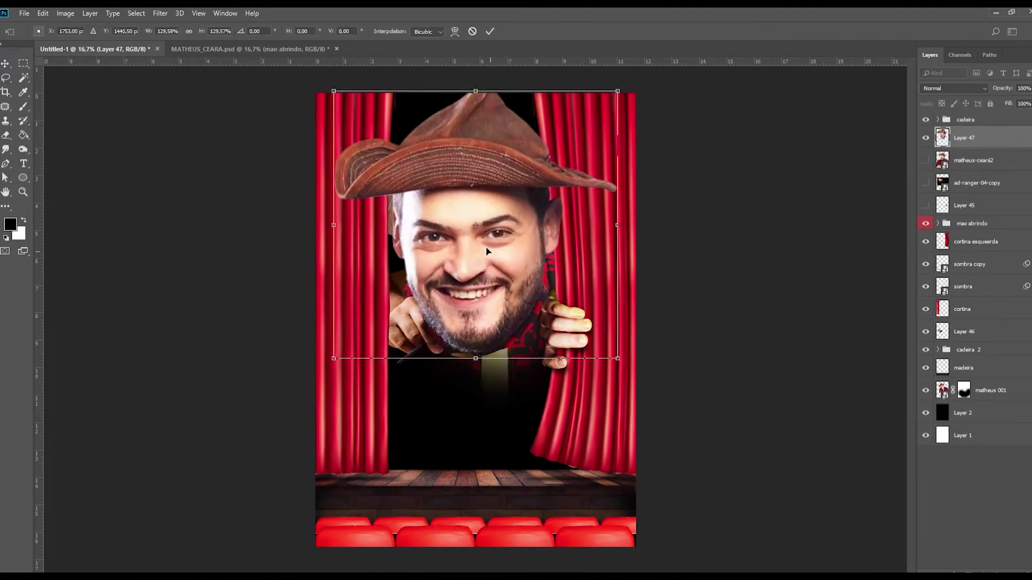
click(926, 160)
key(b)
click(964, 390)
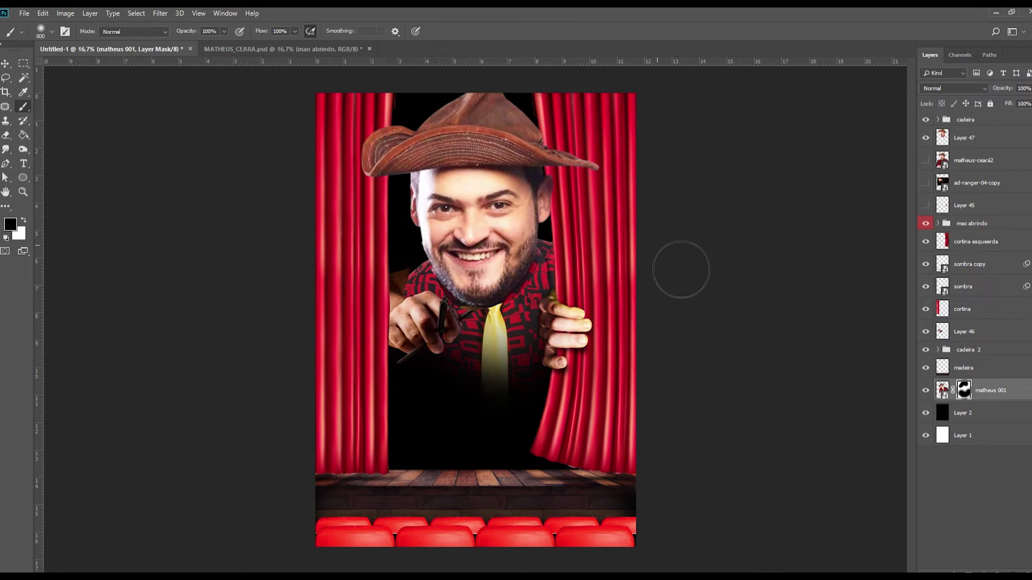
Step: Move and tilt the control-bar hand lower, then rename its layer 'mao se'
click(964, 332)
key(ctrl+t)
drag(430, 328, 428, 347)
key(Return)
double_click(985, 332)
text(mao segurab)
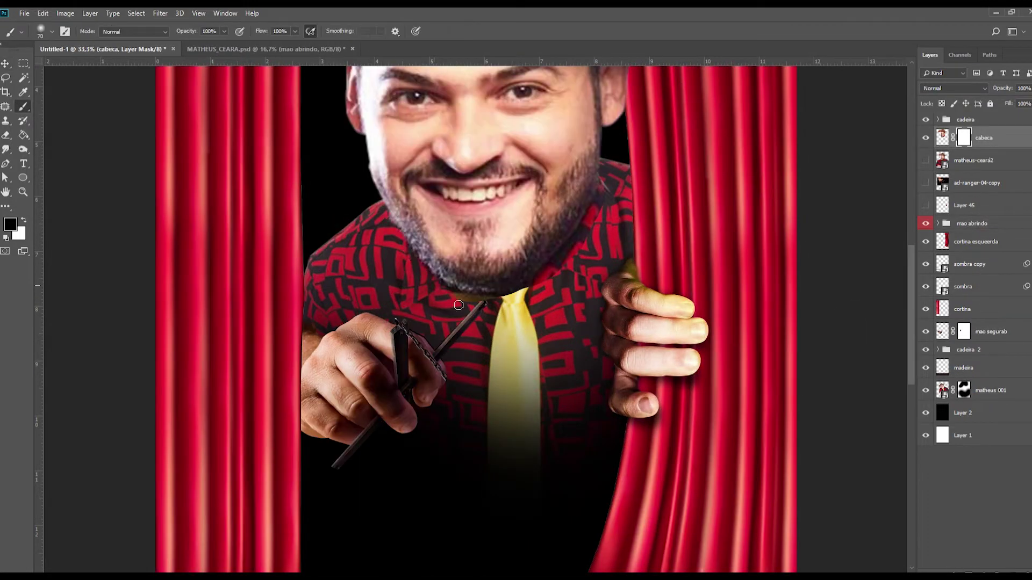
Step: Commit the small performer's size and position and send him behind the microphone stand
key(ctrl+minus)
key(ctrl+minus)
key(v)
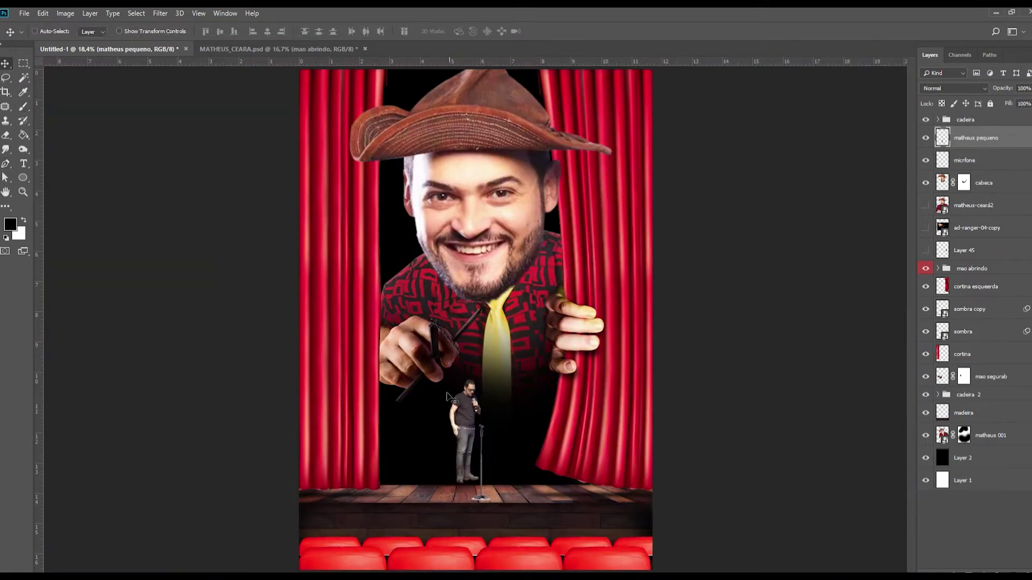
key(Return)
key(ctrl+bracketleft)
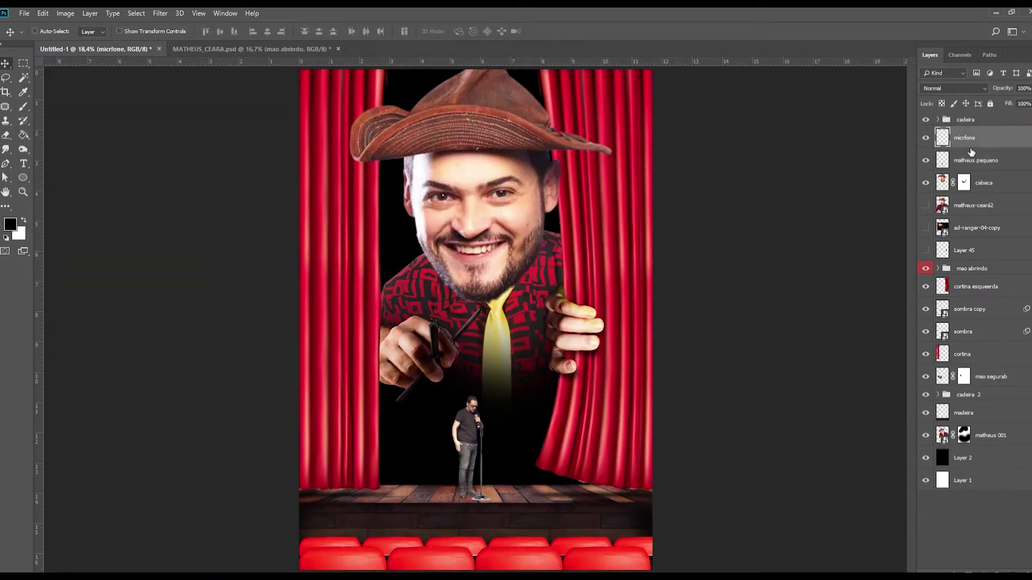
Step: Start drawing a Pen-tool puppet string from the control bar
key(ctrl+plus)
key(ctrl+plus)
key(p)
click(450, 295)
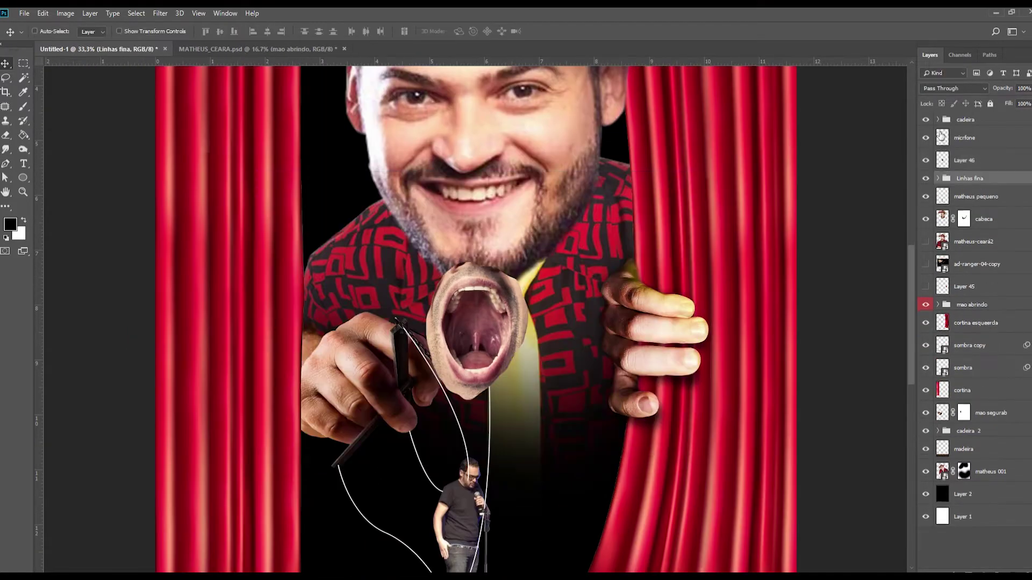
Step: Bend the open-mouth image to fit the man's face
key(e)
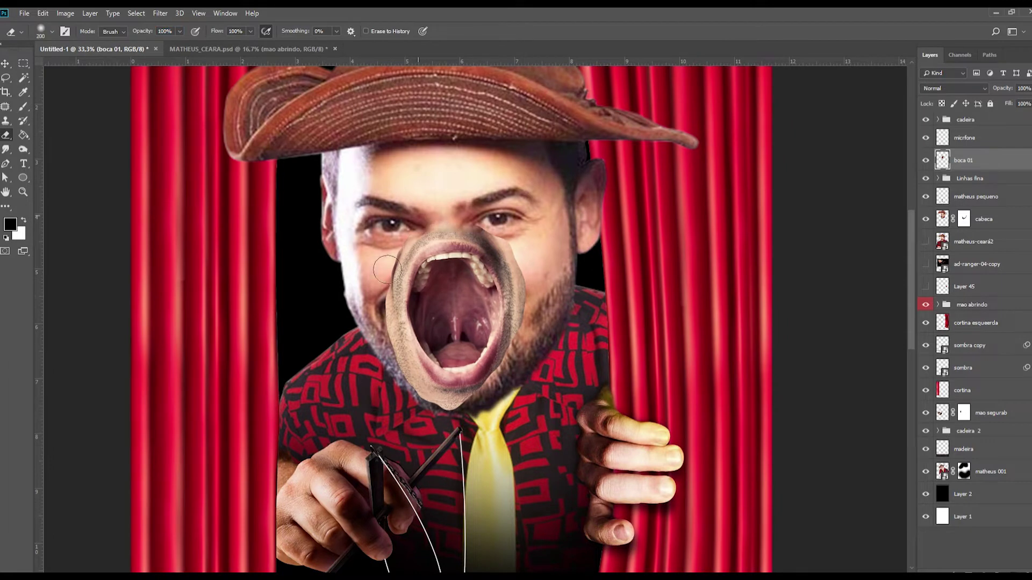
key(ctrl+t)
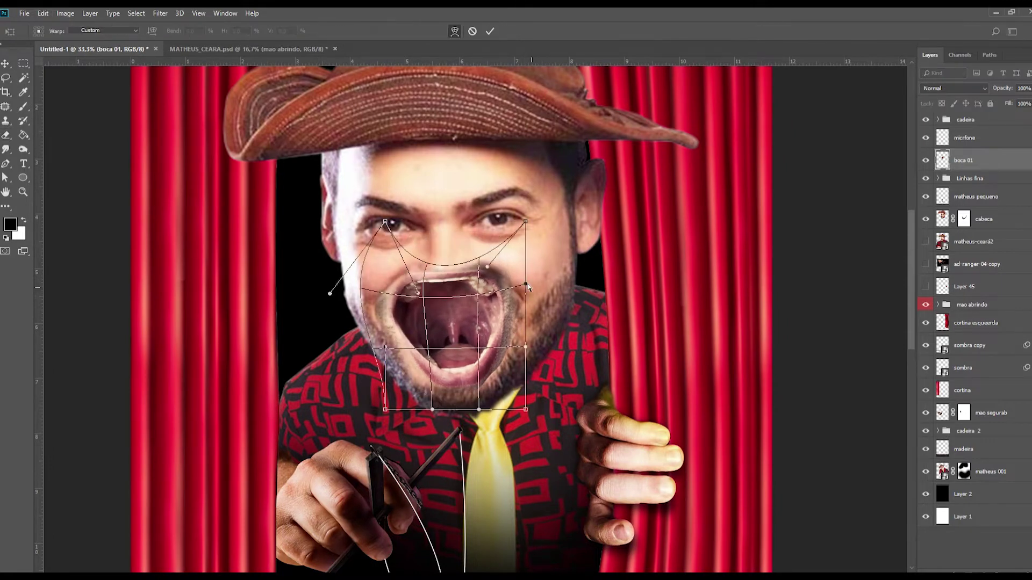
drag(505, 376, 535, 410)
key(Return)
Step: Mask the boca 01 mouth and widen its right side and top-right corner
key(b)
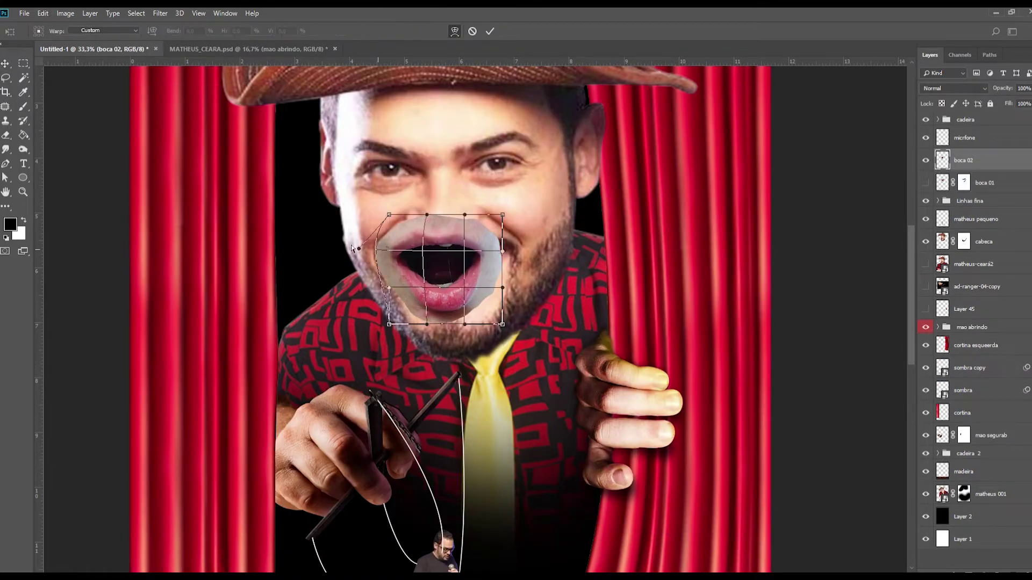
drag(464, 280, 533, 318)
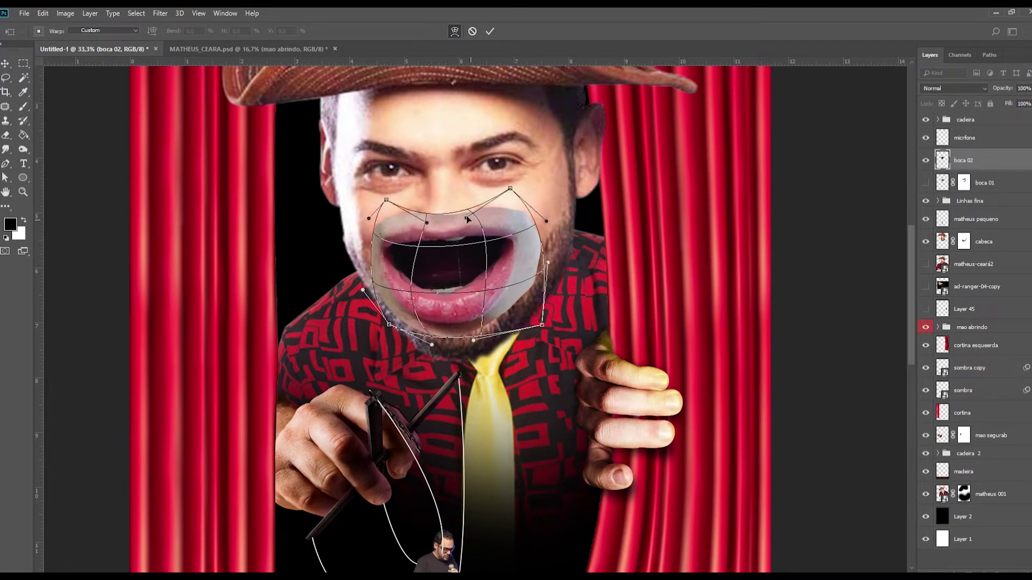
key(Return)
key(e)
key(ctrl+t)
ctrl+drag(541, 221, 549, 208)
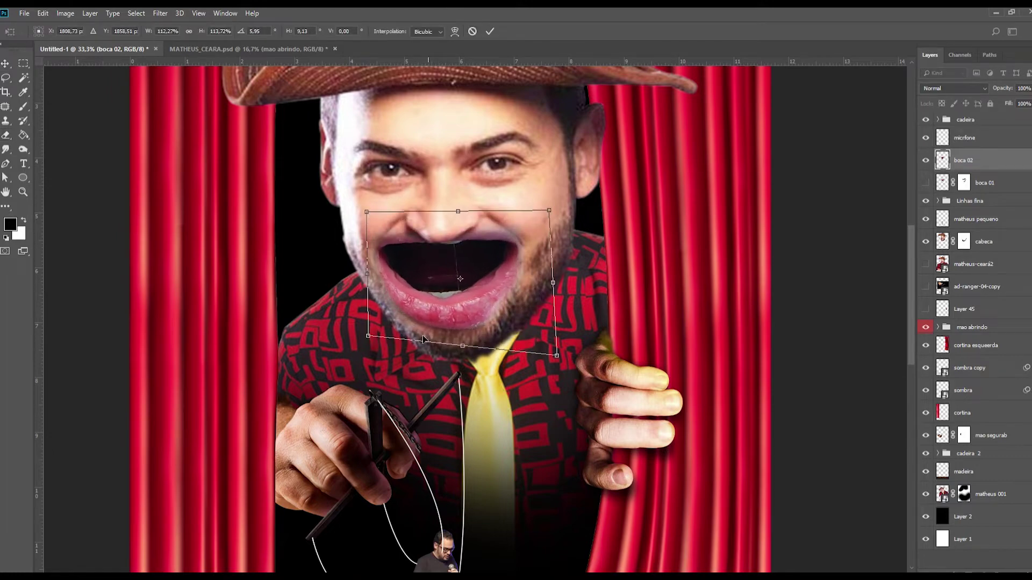
Step: Warp the mouth into a gaping grin, raising its upper corners and stretching the right side
key(alt+e)
key(a)
key(w)
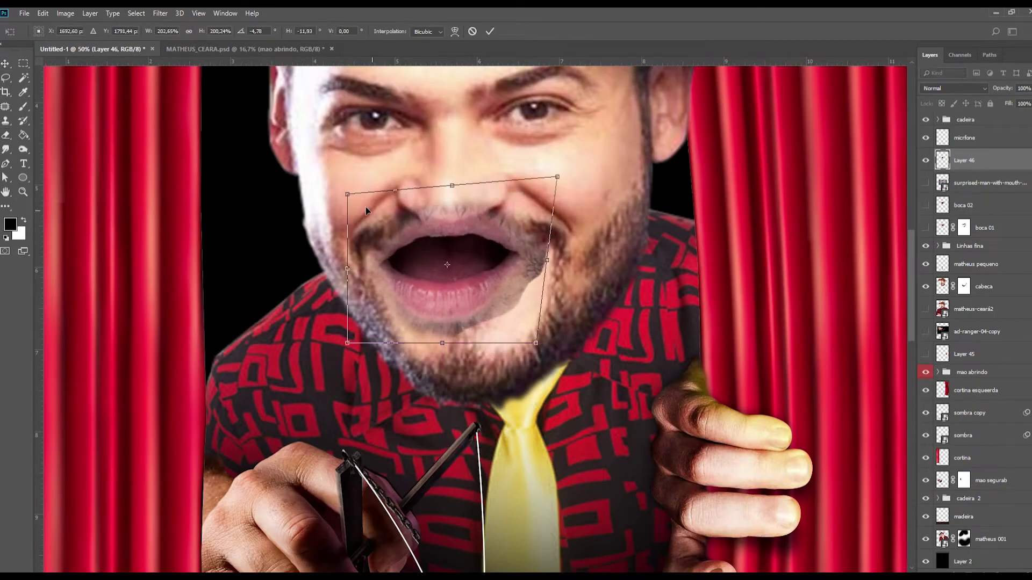
drag(347, 193, 345, 152)
drag(550, 156, 622, 146)
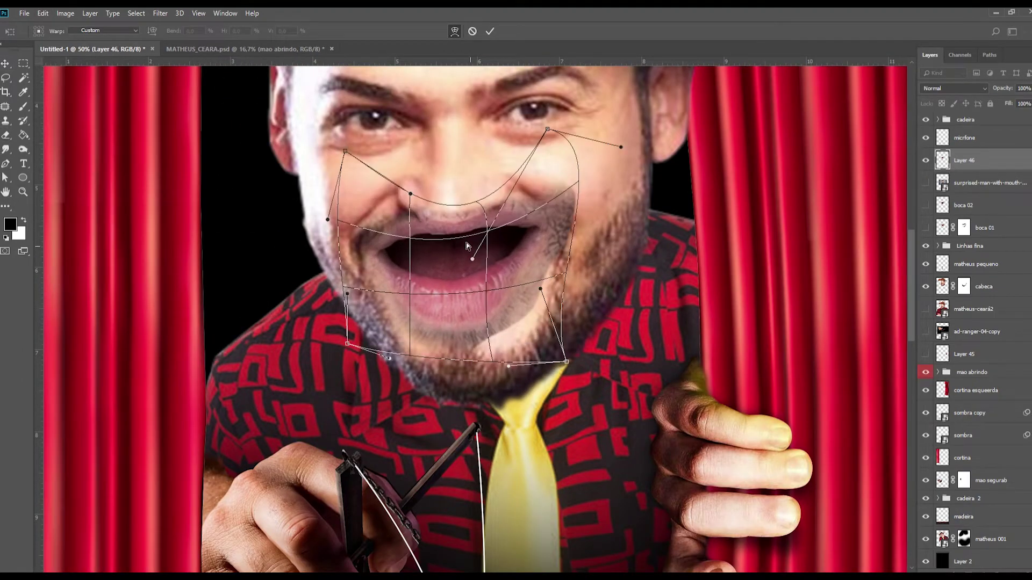
drag(566, 362, 581, 374)
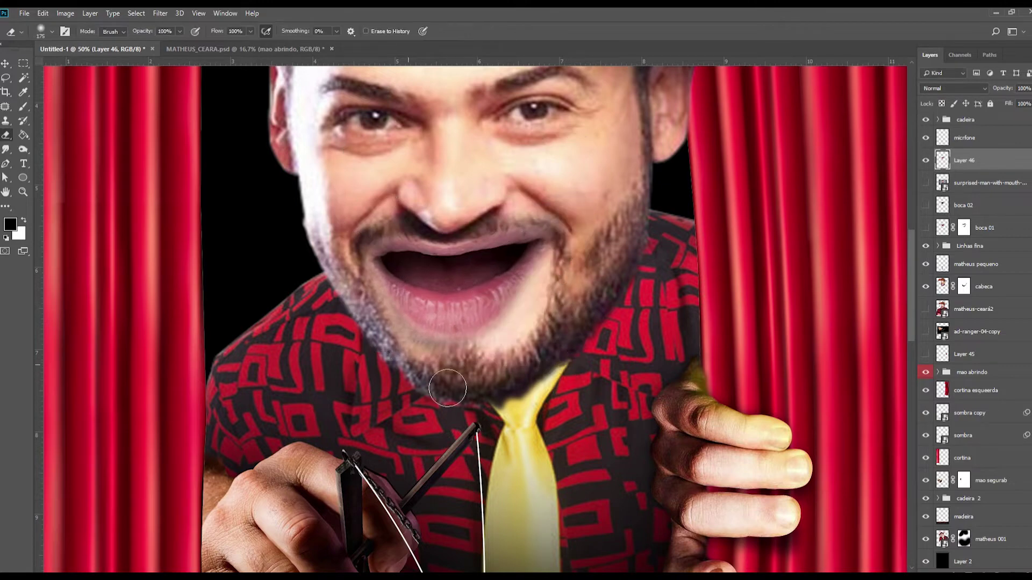
click(455, 30)
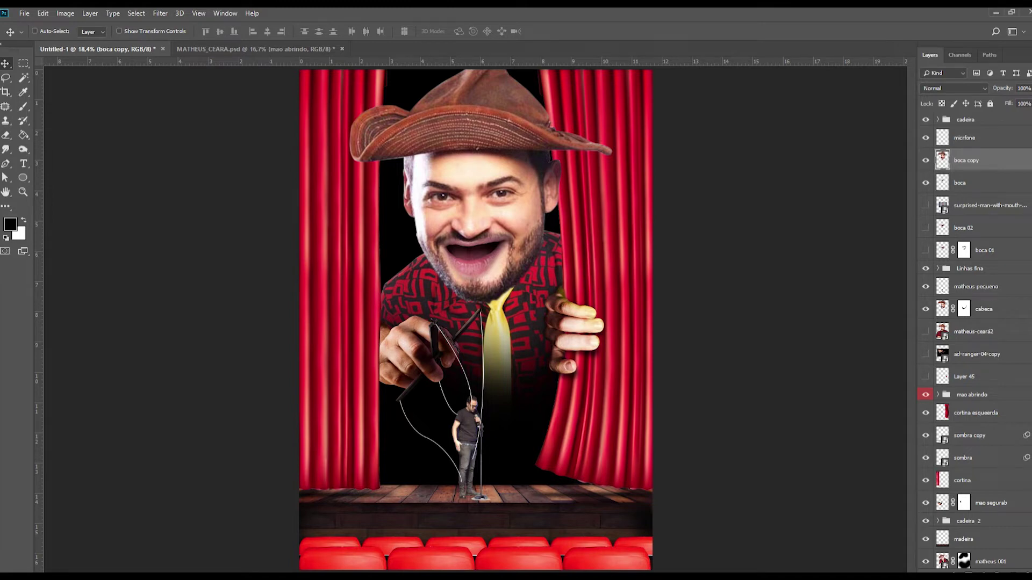
Step: Bring the face and tie into view, then paint and smudge details with a larger brush
key(ctrl+minus)
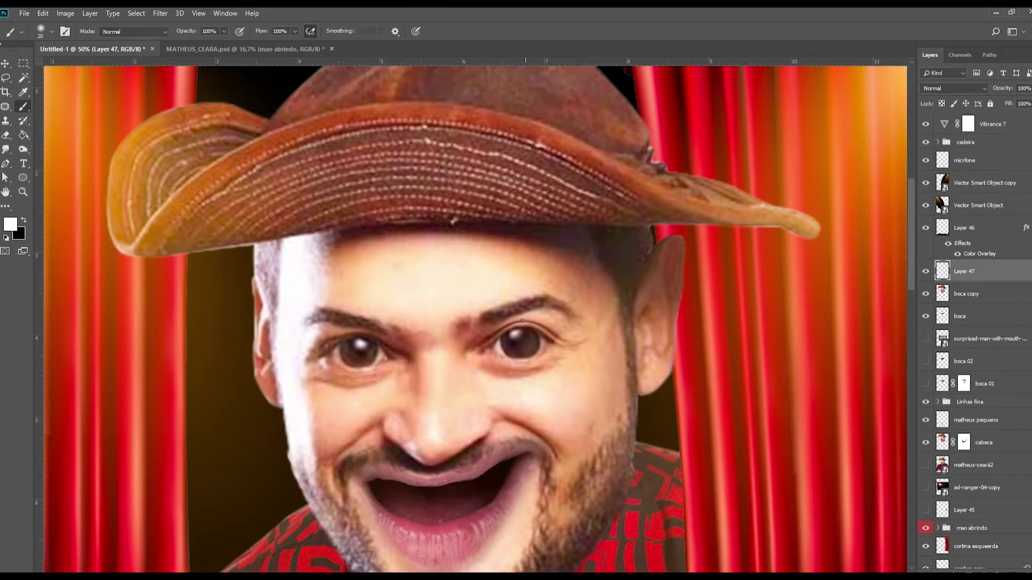
mouse_move(508, 362)
mouse_down()
mouse_move(483, 247)
mouse_move(508, 228)
mouse_up()
key(bracketright)
key(bracketright)
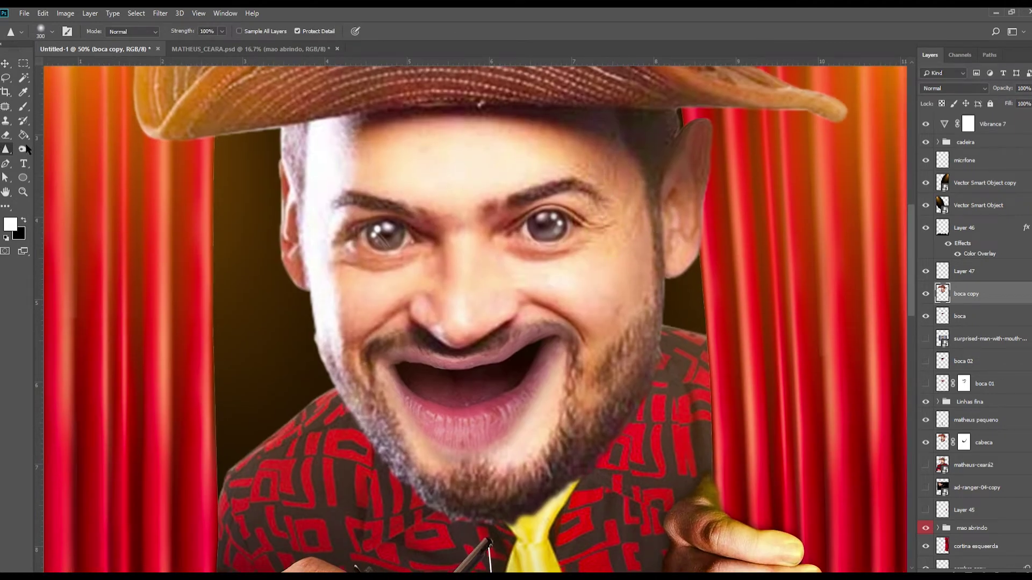
key(shift+r)
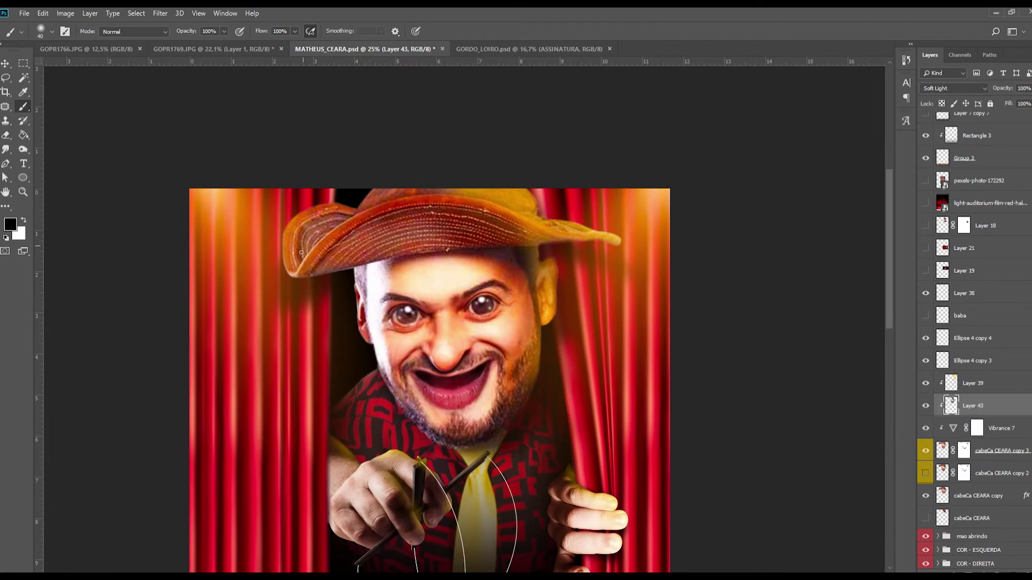
scroll(461, 216, right, 2)
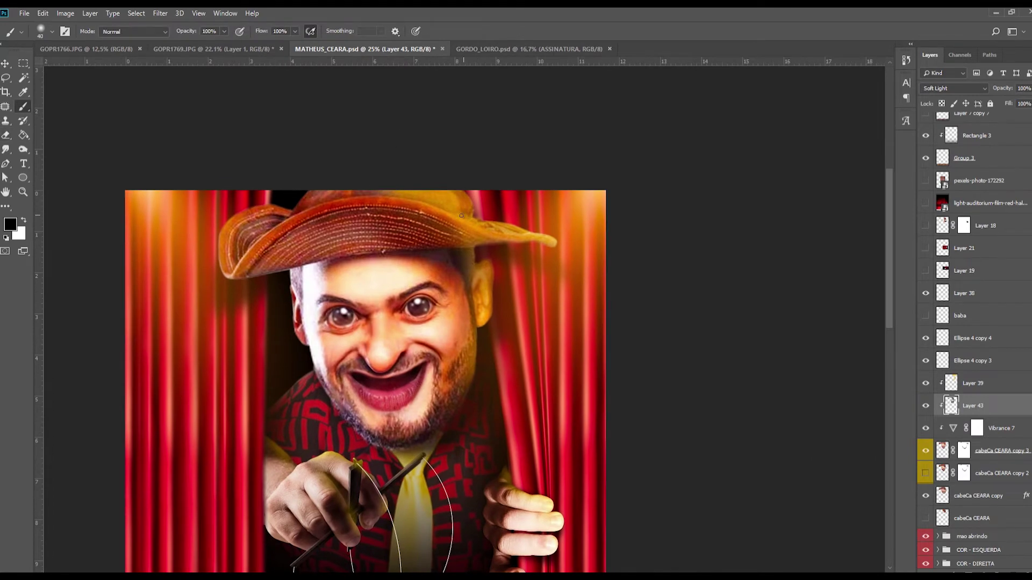
scroll(388, 242, down, 5)
scroll(365, 246, right, 2)
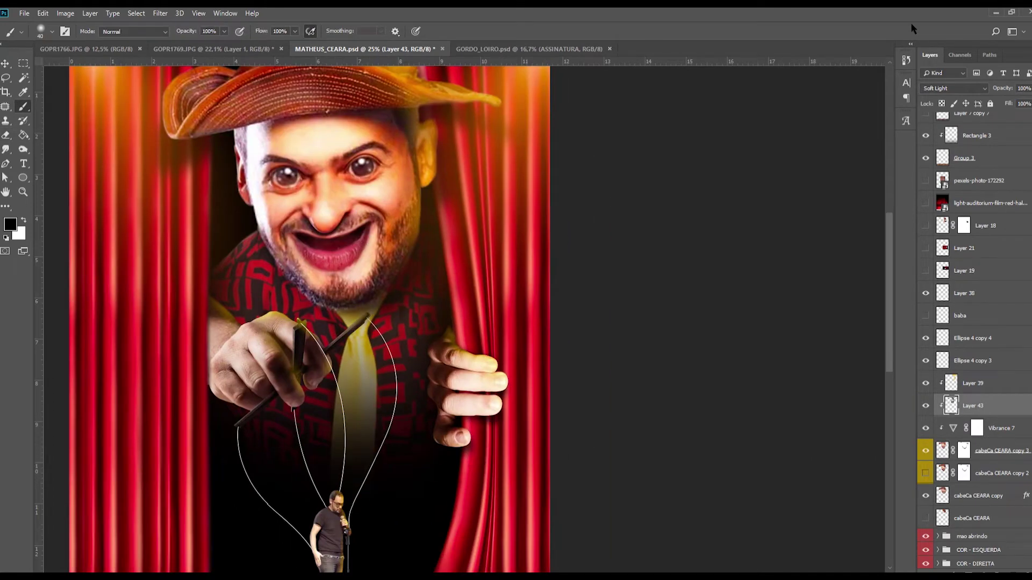
Step: Add Layer 44 in the mao abrindo group beneath Layer 41 and shrink the brush
drag(979, 423, 997, 386)
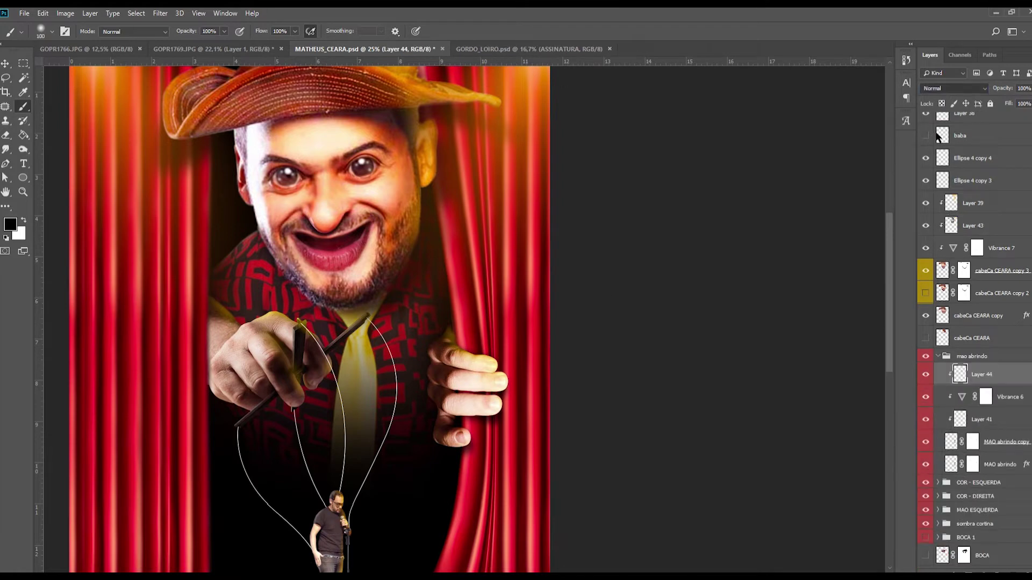
key(bracketleft)
key(bracketleft)
key(bracketleft)
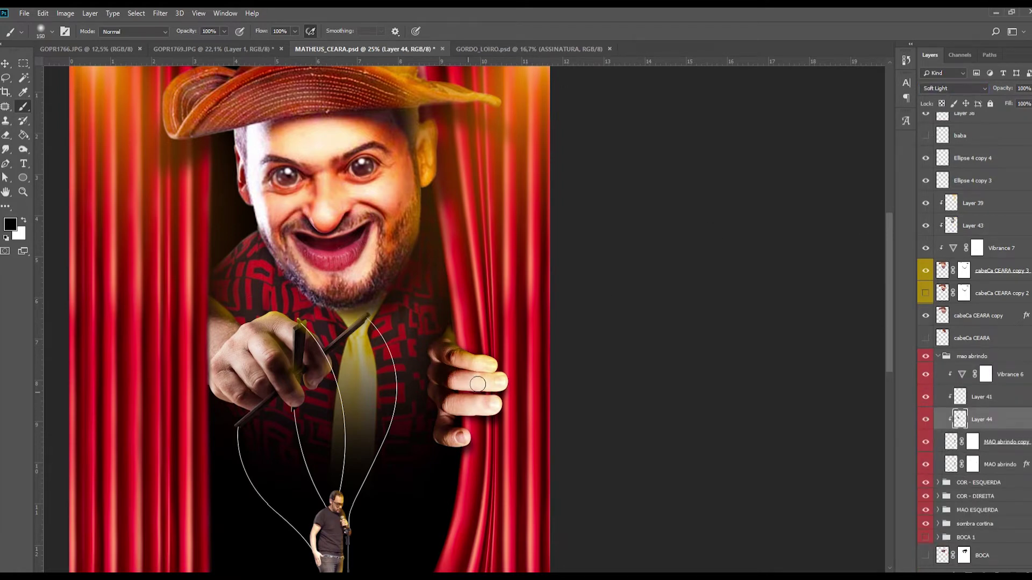
drag(449, 362, 403, 302)
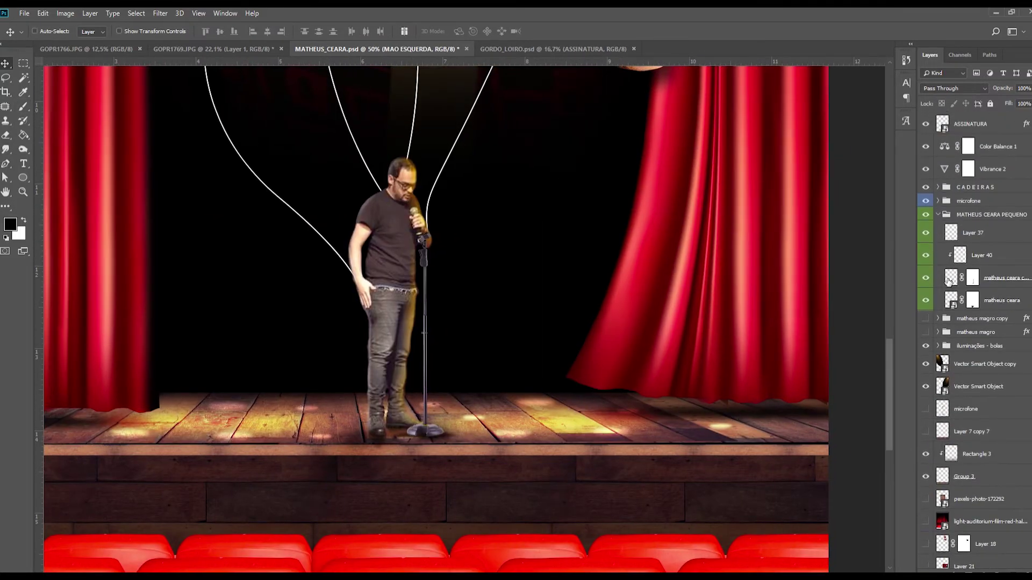
Step: Paint fine Soft Light shading on the small performer with a smaller brush
key(bracketleft)
key(bracketleft)
key(bracketleft)
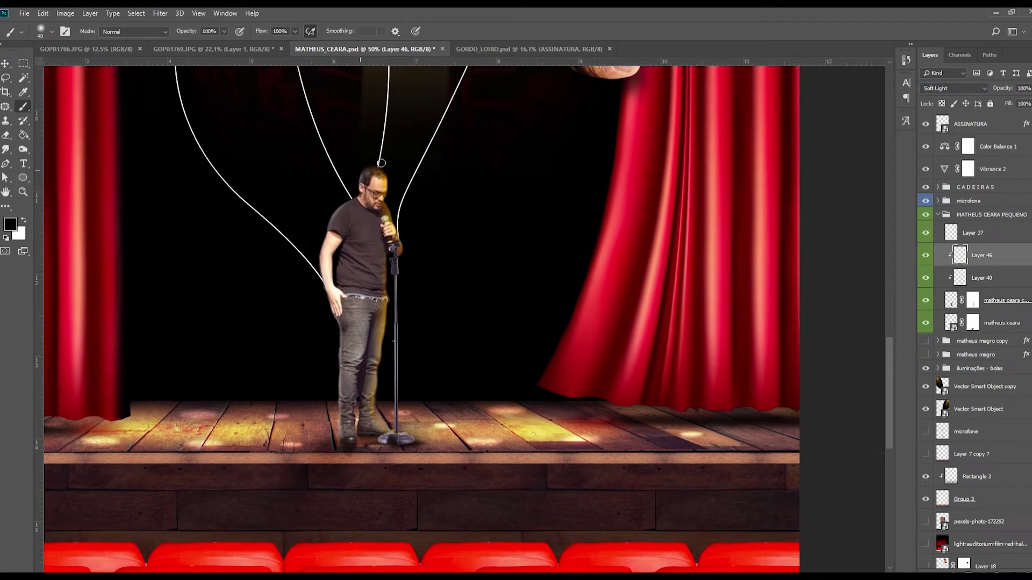
scroll(403, 208, up, 1)
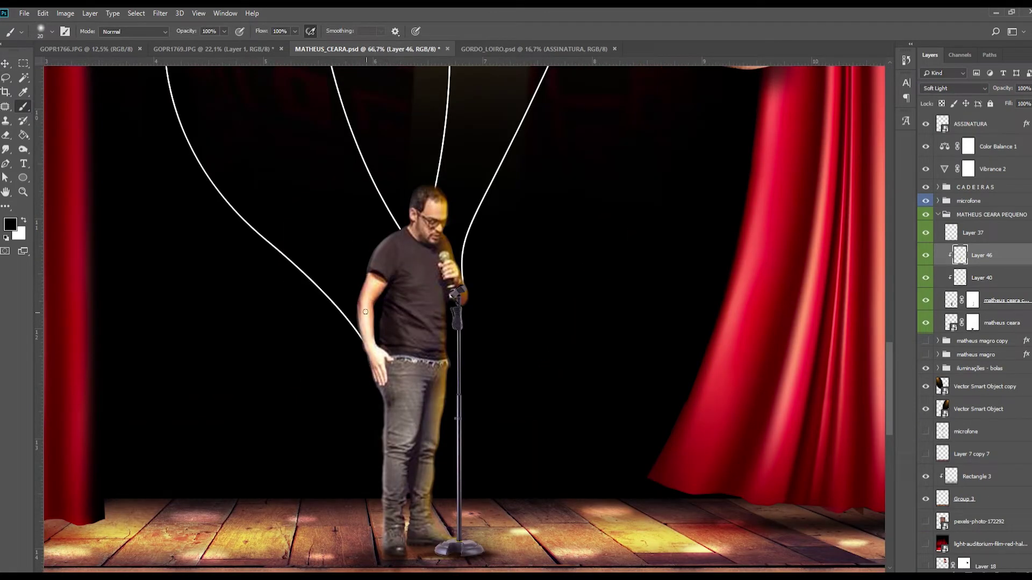
scroll(443, 266, down, 3)
scroll(376, 376, down, 1)
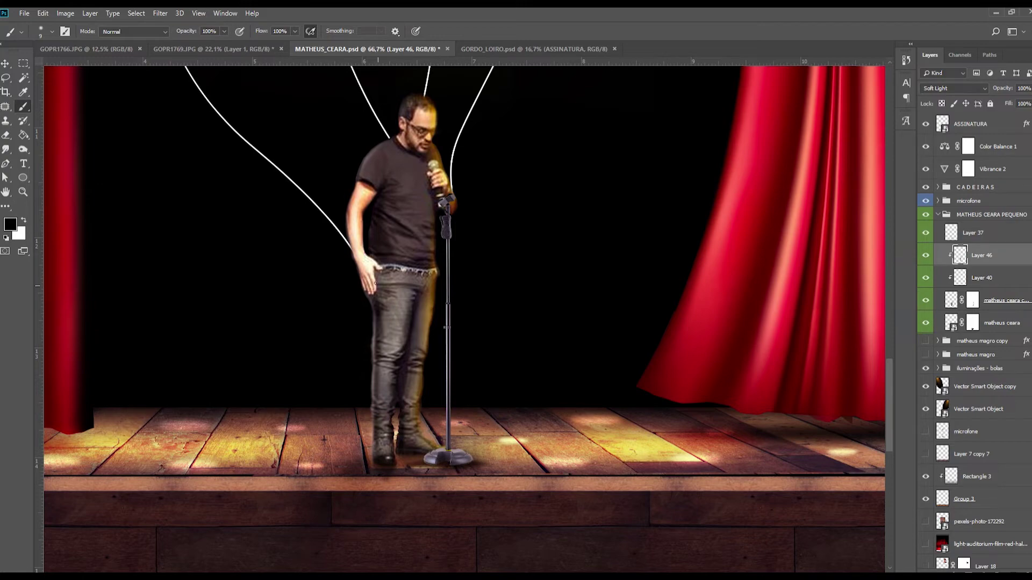
scroll(385, 397, down, 2)
scroll(626, 272, up, 1)
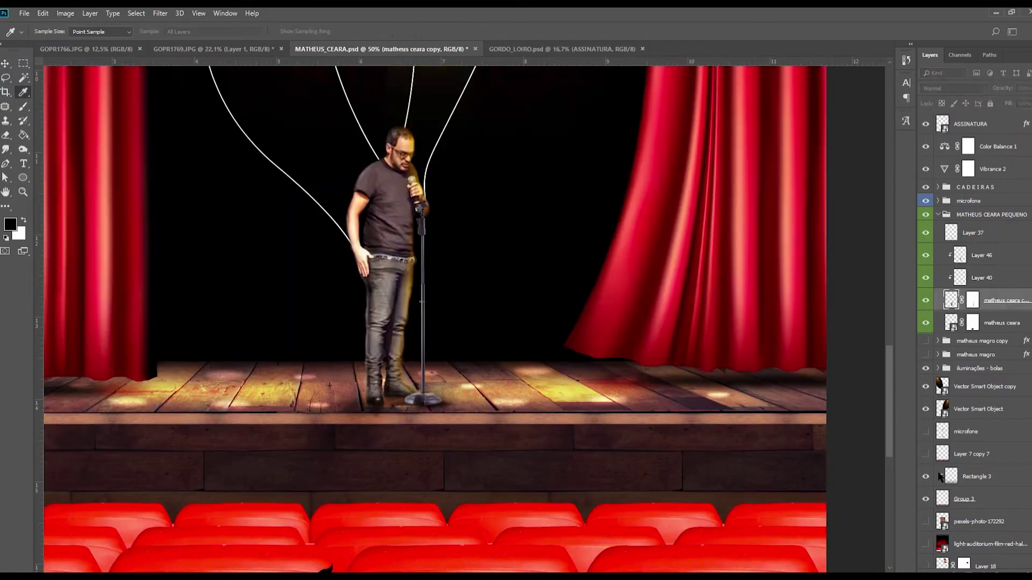
key(v)
key(F2)
key(ctrl+minus)
key(alt+bracketleft)
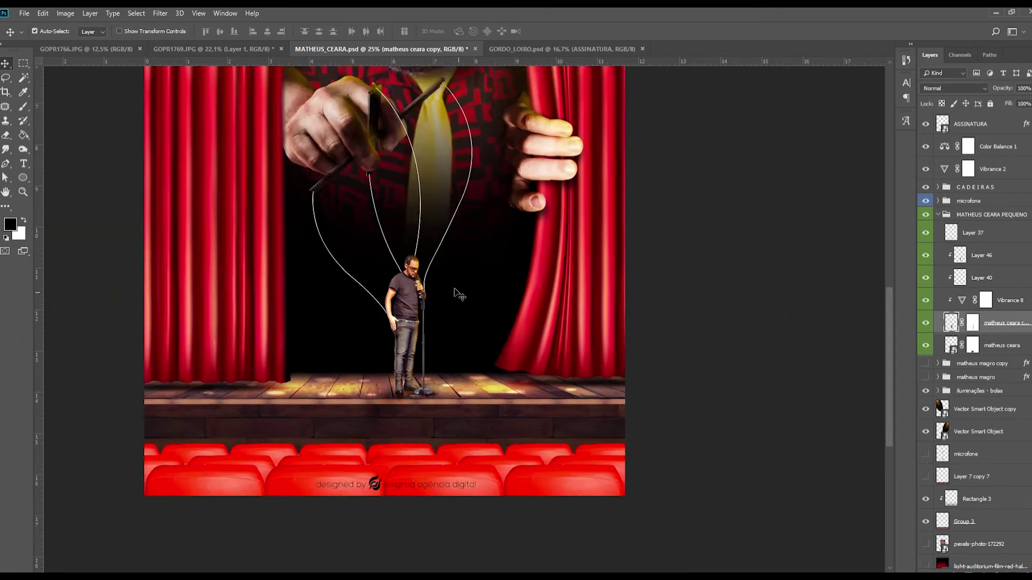
Step: Add Layer 47 near the bottom of the stack and set a large brush for shading
drag(640, 236, 458, 292)
scroll(968, 360, down, 5)
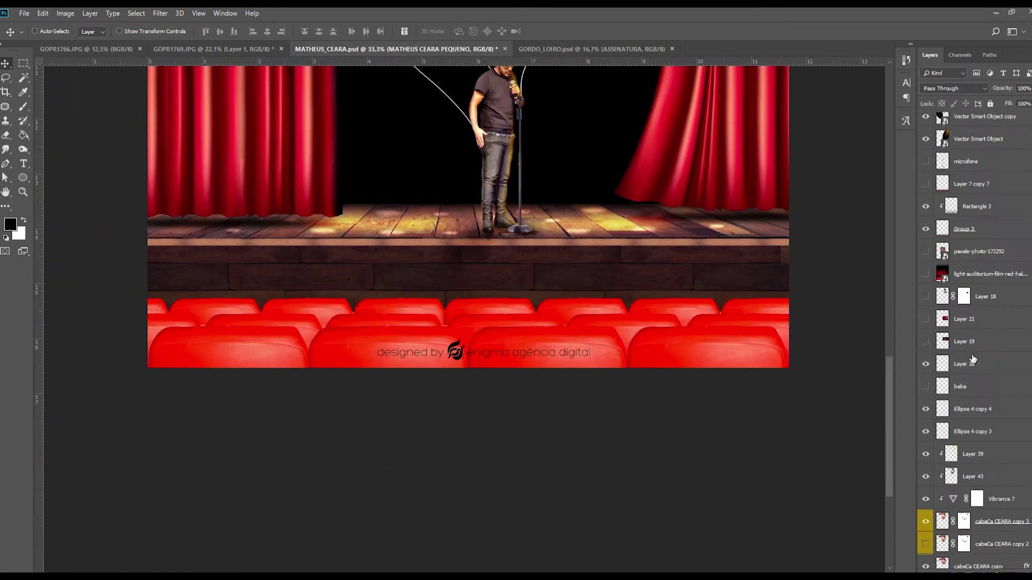
scroll(973, 377, down, 5)
click(962, 508)
key(b)
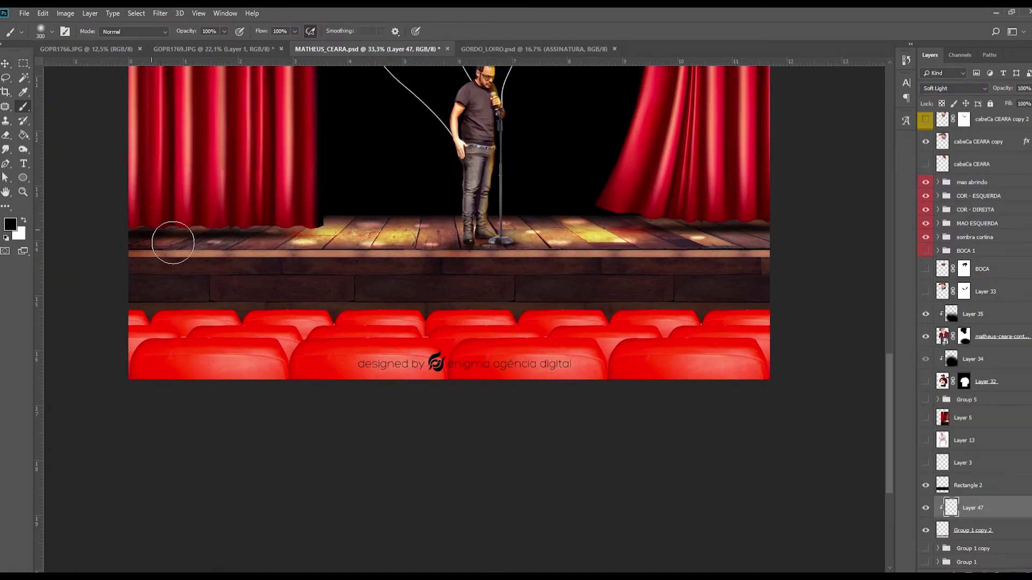
key(ctrl+minus)
key(bracketright)
Step: Create the clipped Layer 48 above Group 3 for the seats
scroll(924, 465, down, 1)
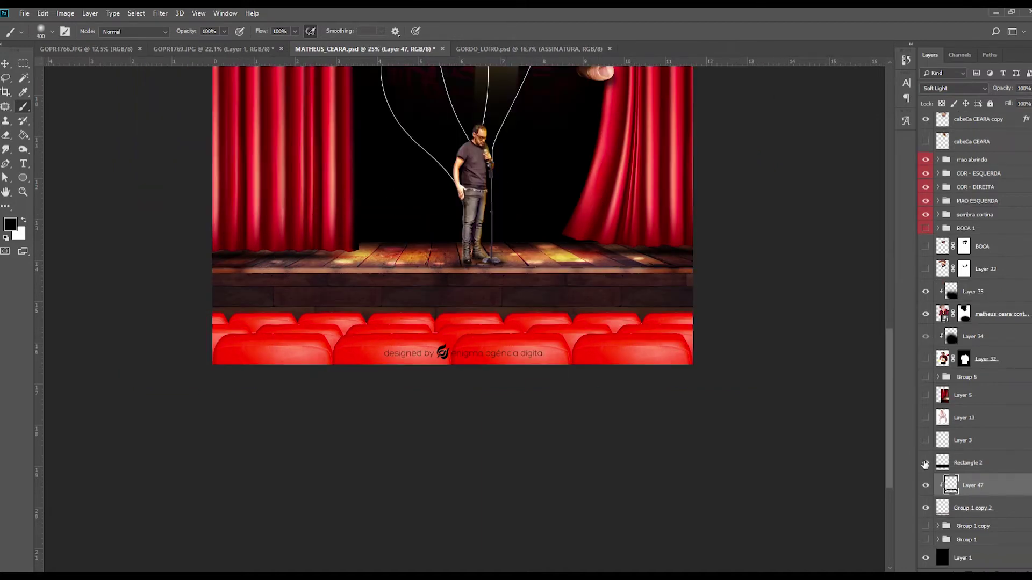
scroll(965, 473, up, 10)
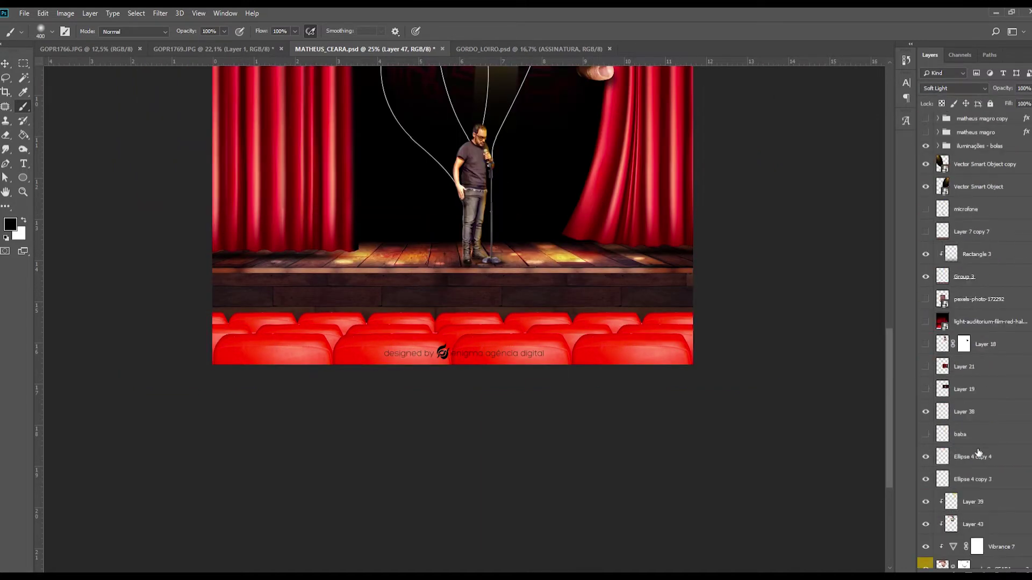
click(964, 299)
shift+click(976, 277)
scroll(1001, 565, down, 1)
key(ctrl+shift+alt+n)
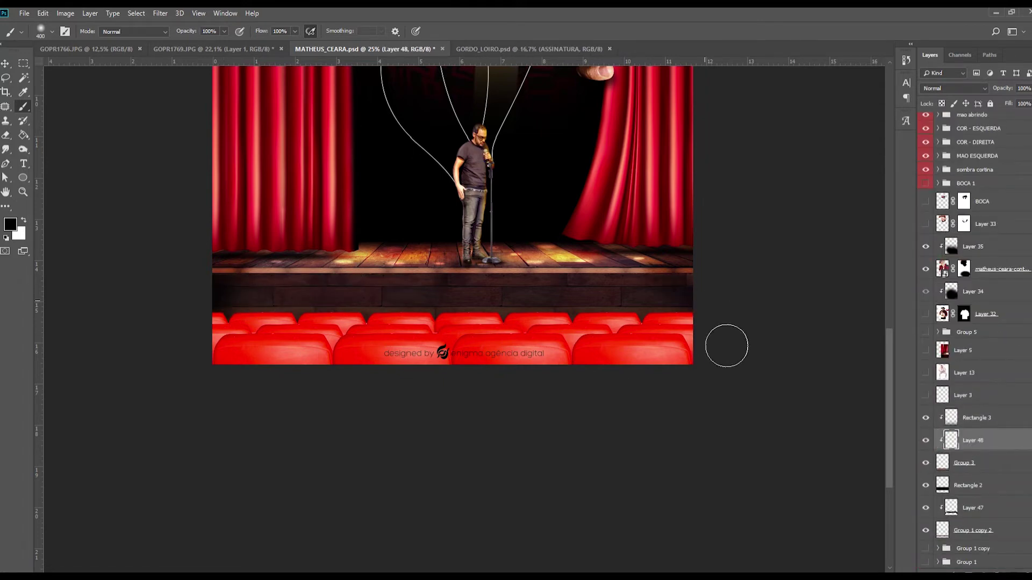
Step: Select Group 1 copy 2 and resume painting stage shading on Layer 47
scroll(962, 356, up, 5)
scroll(962, 356, up, 5)
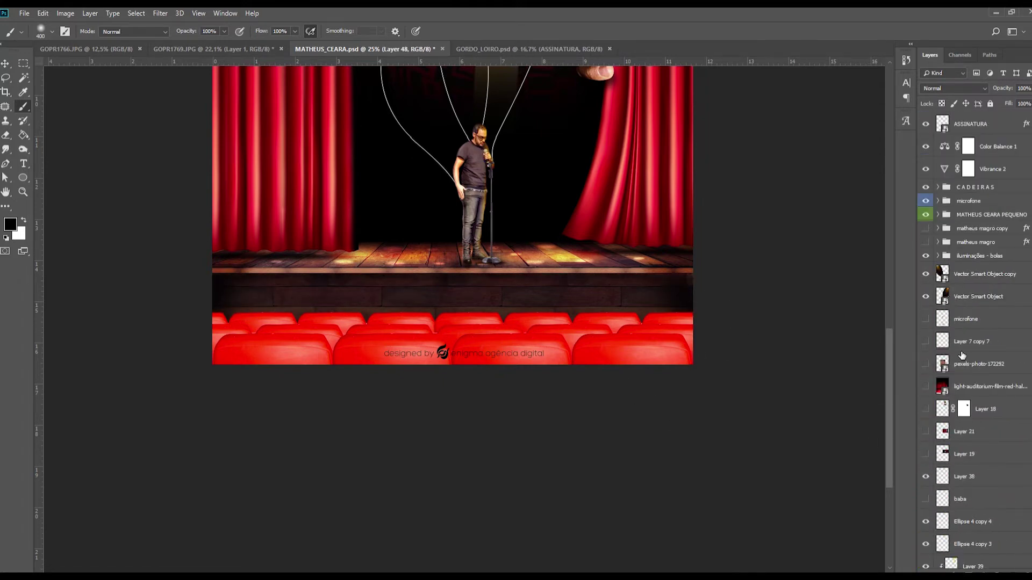
scroll(962, 356, down, 3)
scroll(962, 356, down, 5)
scroll(962, 356, down, 2)
key(v)
click(355, 275)
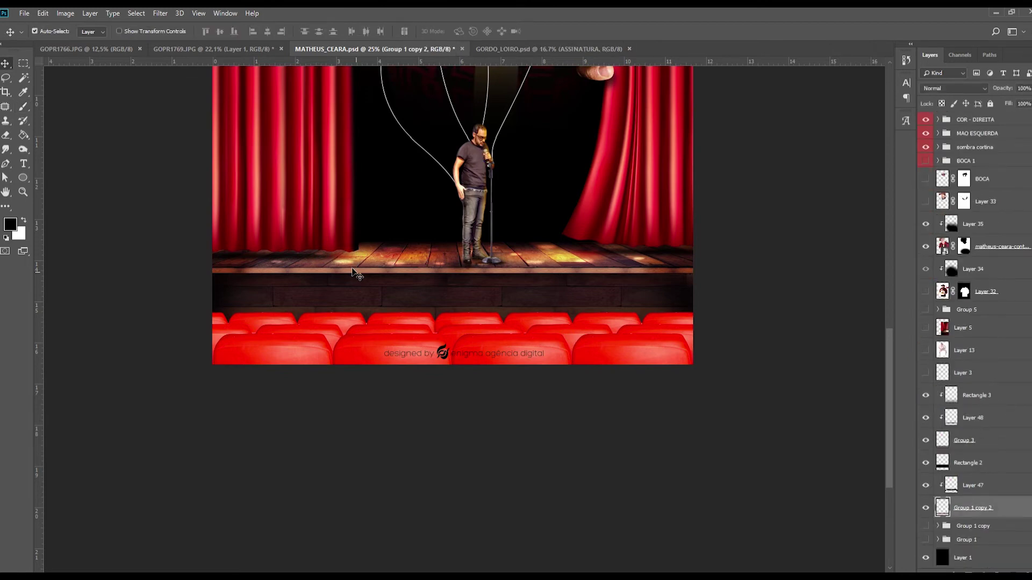
key(alt+bracketright)
Step: Group the layers from Rectangle 3 to Group 1 copy 2 into a group named BACKGROUND
key(b)
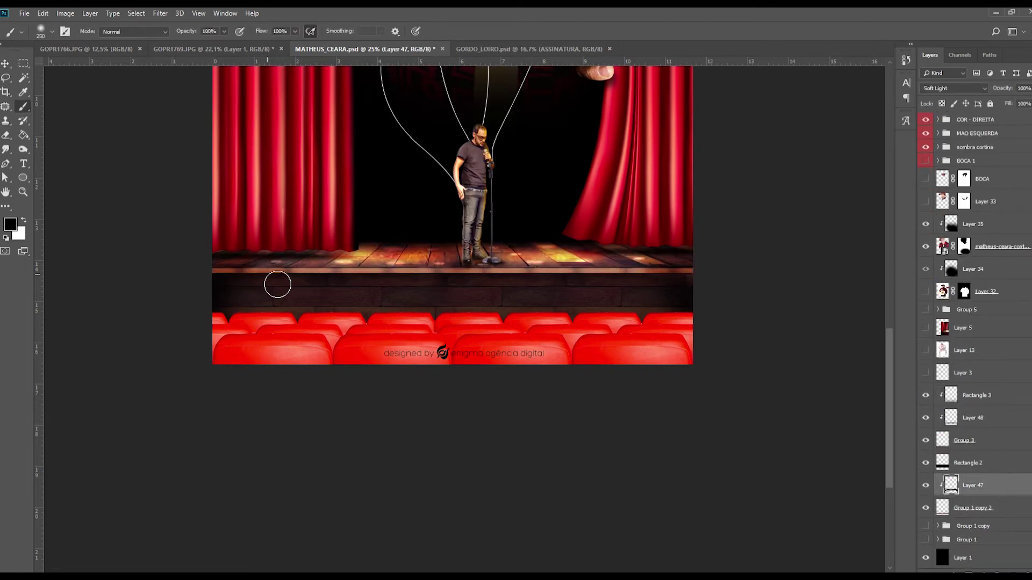
key(v)
shift+click(976, 395)
key(ctrl+g)
double_click(968, 512)
text(B A C K G R O U N D)
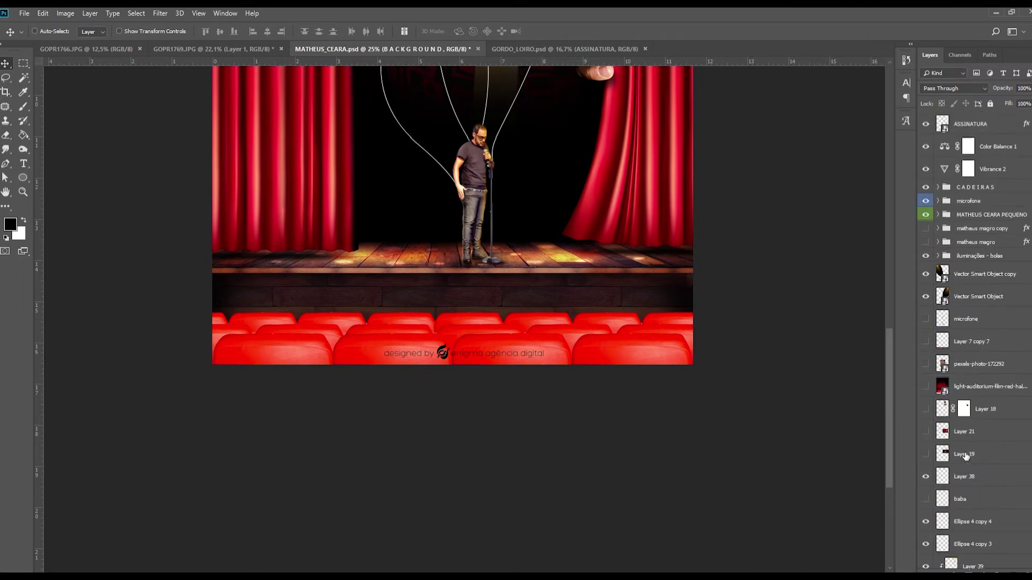
Step: Add a new layer clipped to the CADEIRAS seats group
scroll(945, 424, up, 5)
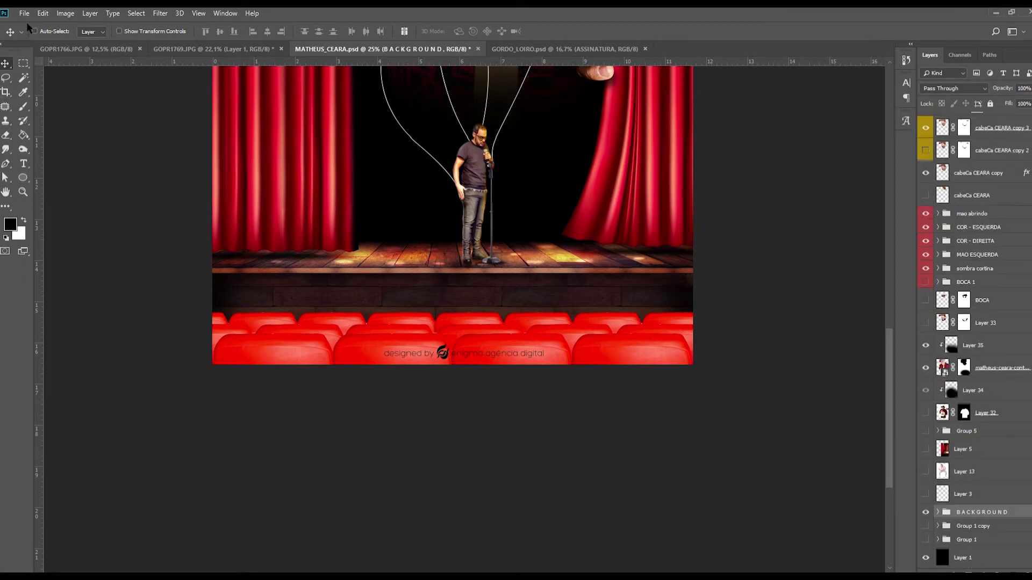
scroll(973, 430, down, 3)
scroll(973, 430, down, 3)
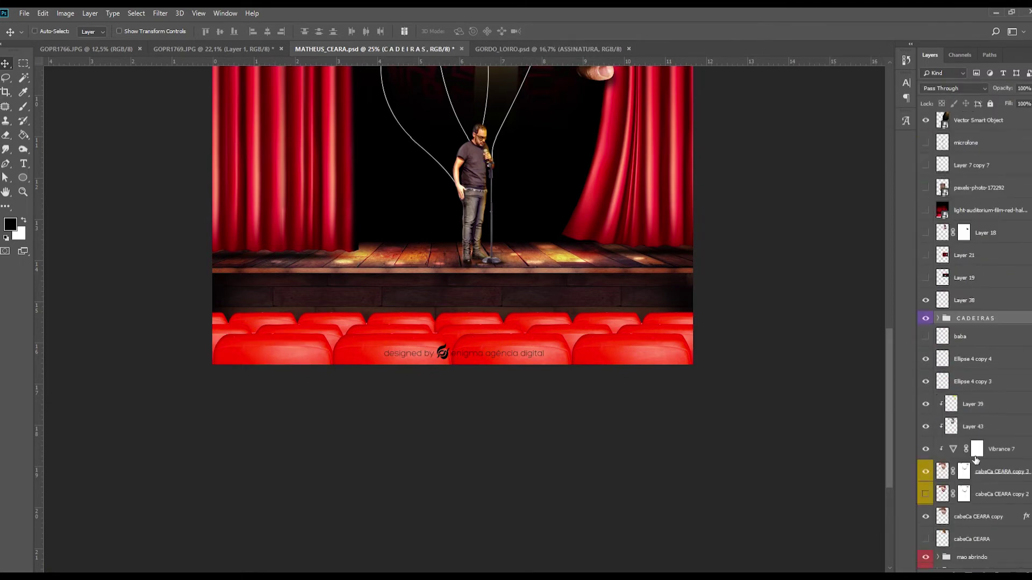
scroll(973, 430, down, 3)
scroll(984, 537, down, 5)
key(ctrl+shift+alt+n)
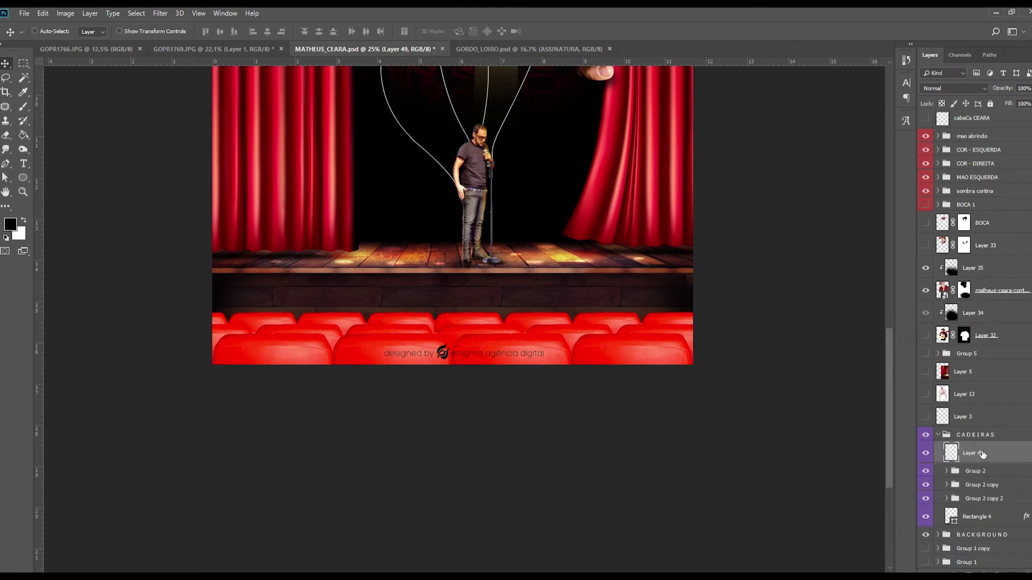
key(ctrl+alt+g)
key(b)
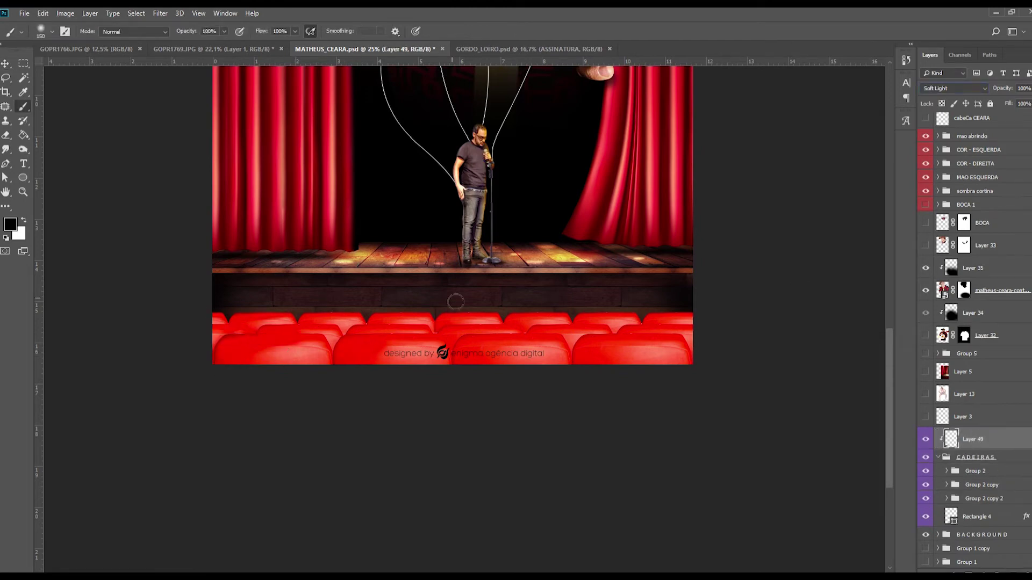
Step: Paint the seat layer red and set it to Soft Light blending at 34% opacity
key(v)
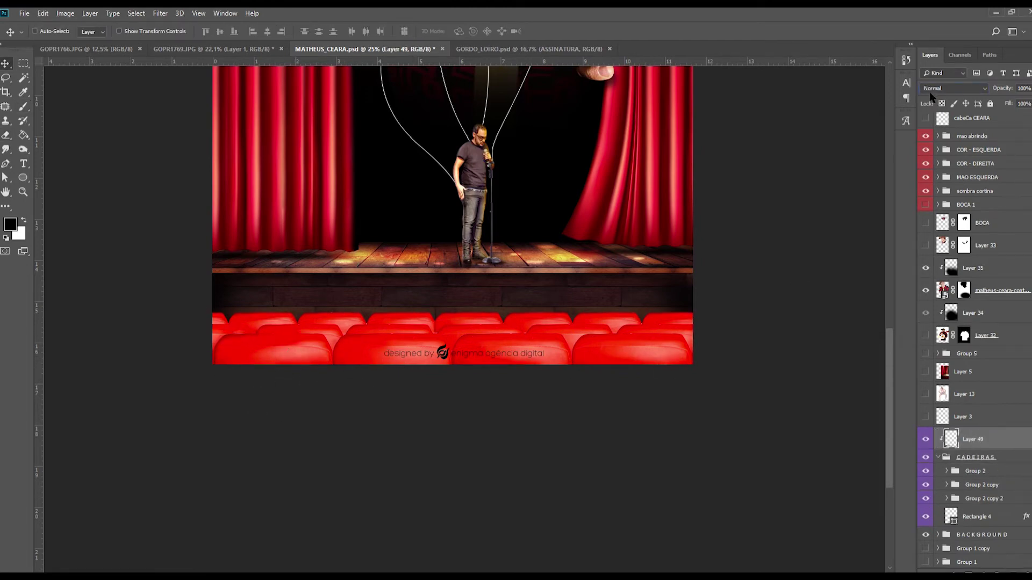
key(shift+plus)
key(shift+plus)
key(shift+plus)
key(shift+plus)
key(shift+plus)
key(shift+plus)
key(ctrl+alt+z)
key(ctrl+alt+z)
key(ctrl+alt+z)
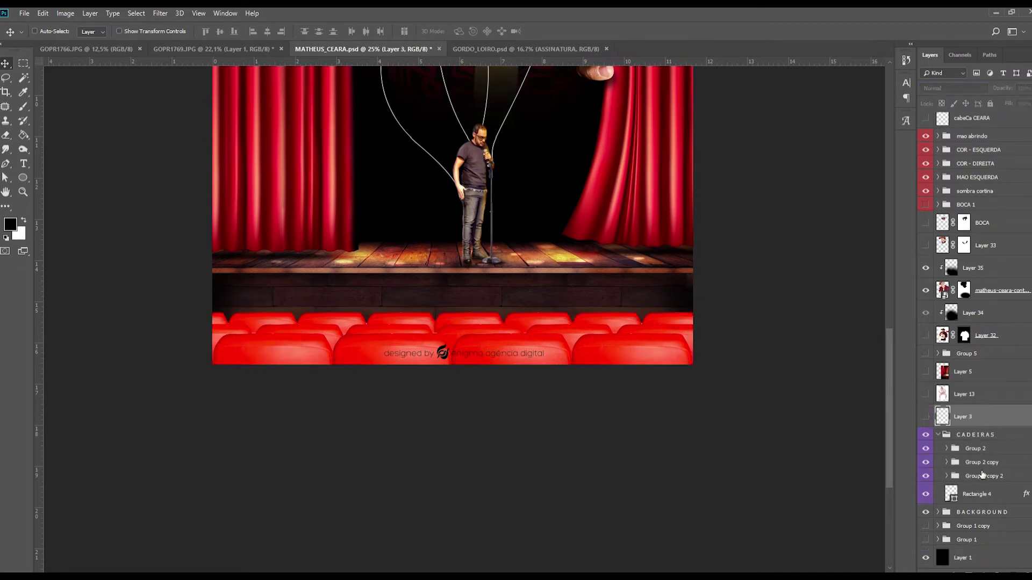
key(b)
alt+click(411, 341)
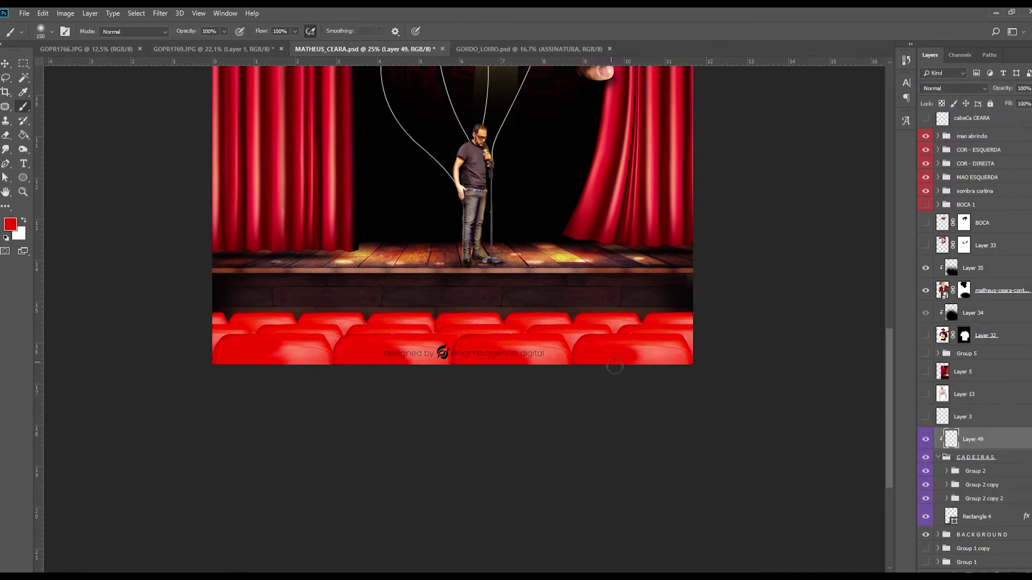
key(shift+plus)
key(shift+plus)
key(shift+plus)
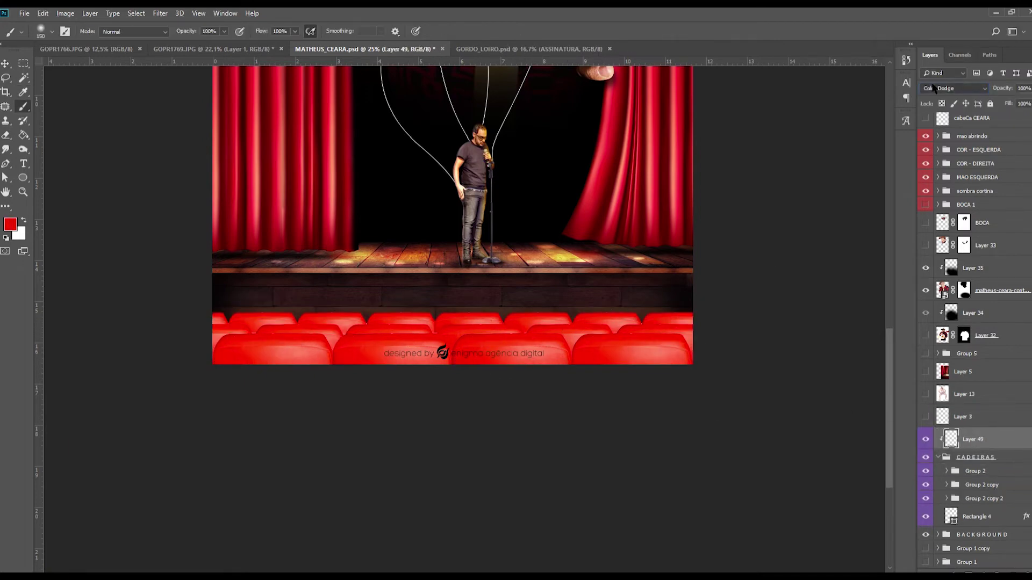
scroll(933, 87, down, 2)
key(shift+plus)
key(shift+plus)
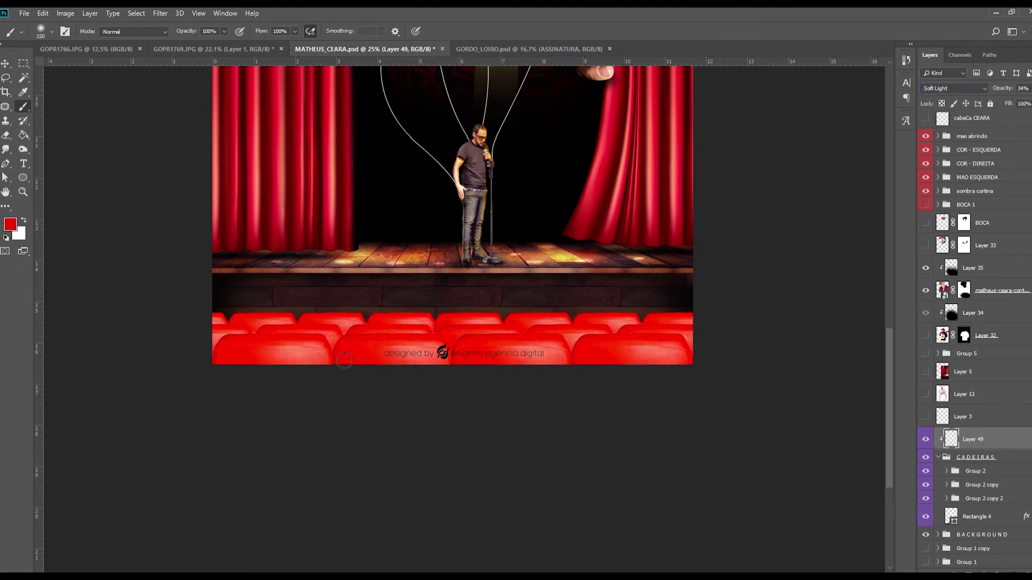
alt+click(720, 439)
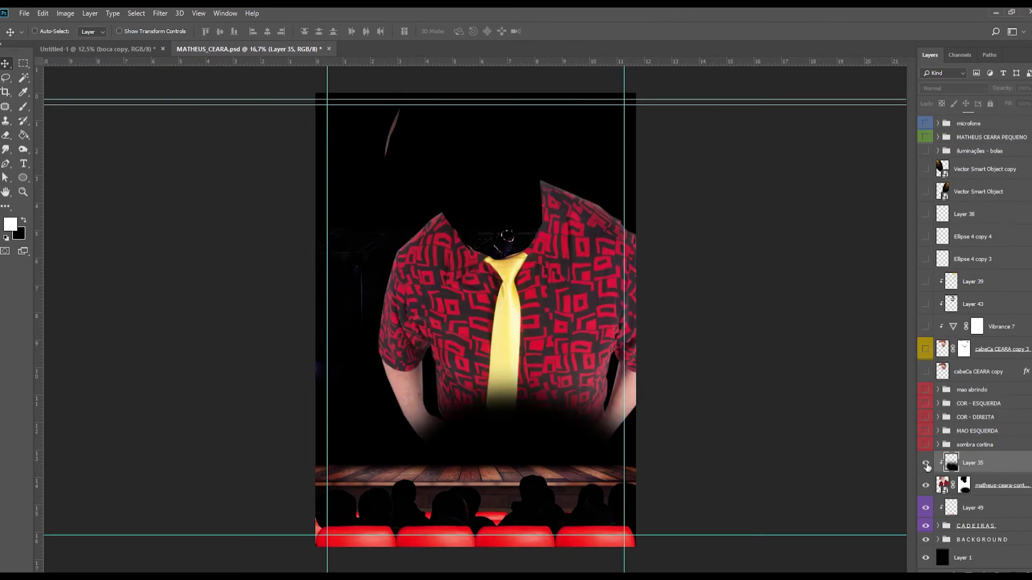
Step: Turn visibility back on for the hidden layers from microfone to Layer 39
drag(926, 281, 928, 192)
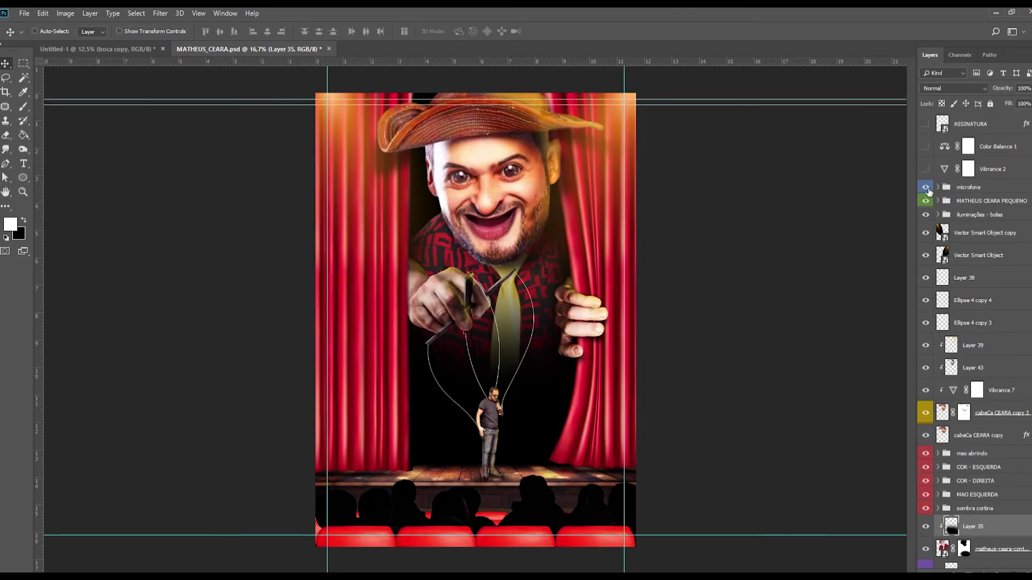